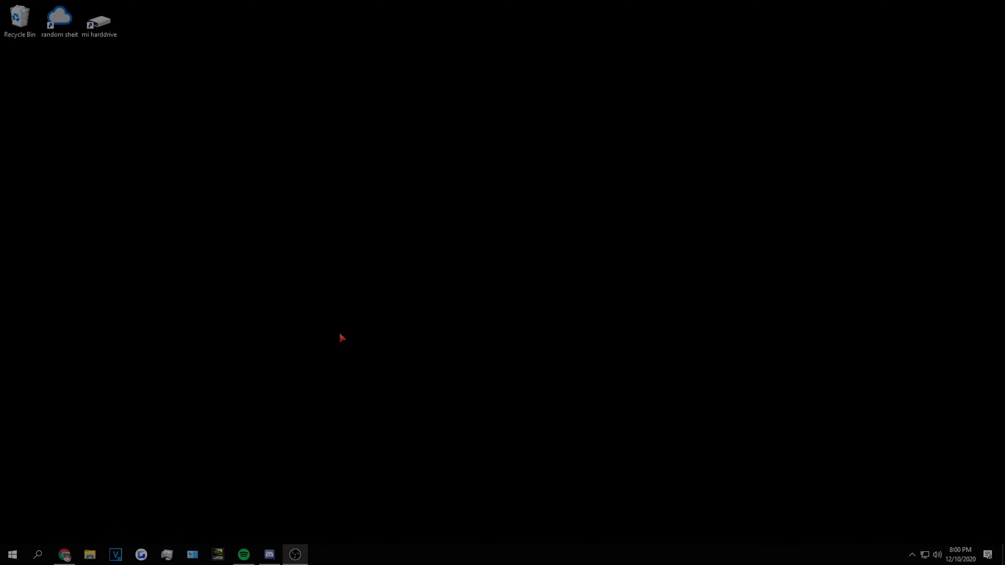
Leave the Valorant error 128 image results and open the Windows search panel from the taskbar
drag(73, 85, 758, 468)
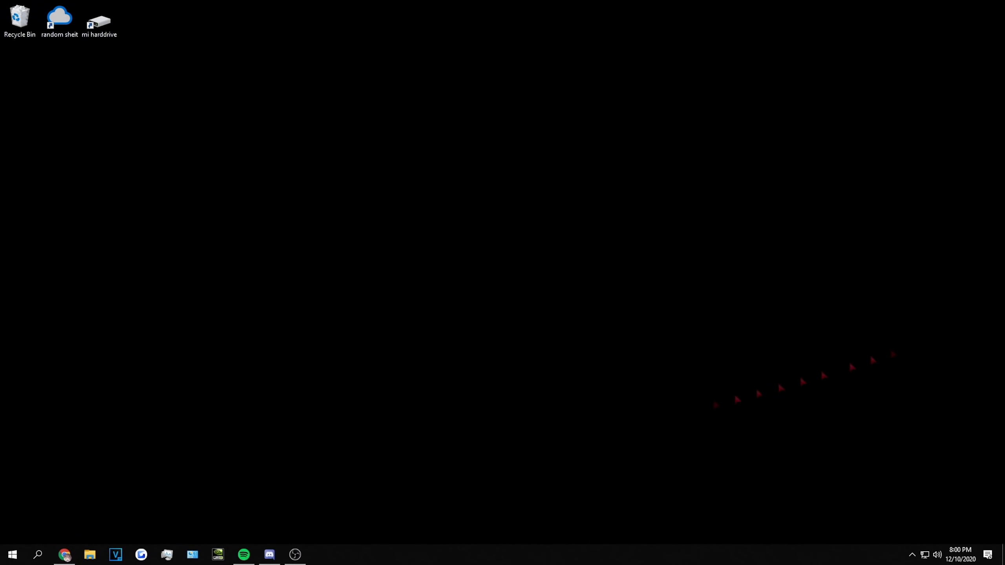
click(64, 555)
click(90, 202)
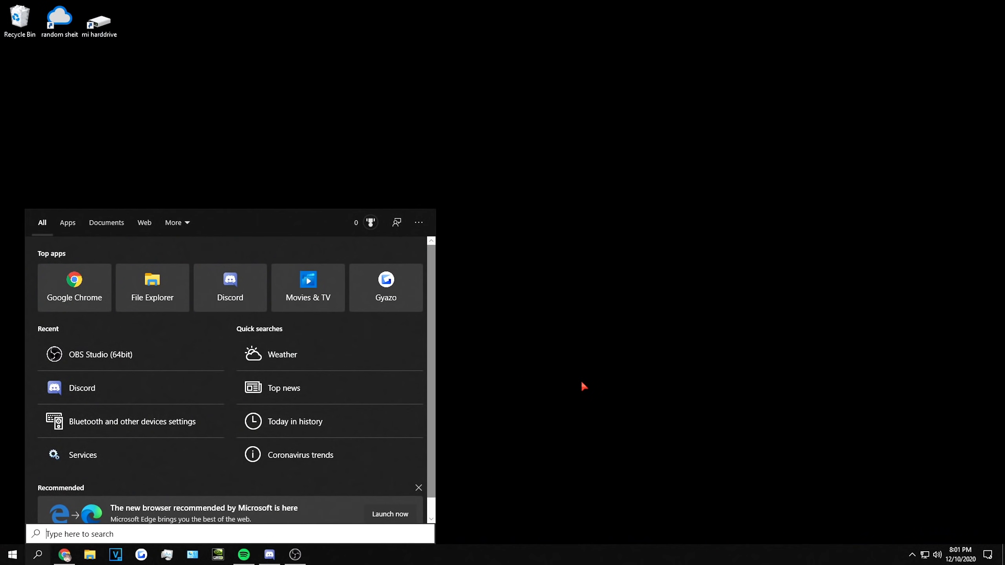
Open Device Manager via 'devi', maximize it, collapse Universal Serial Bus controllers, and launch GeForce Experience
text(devi)
key(Return)
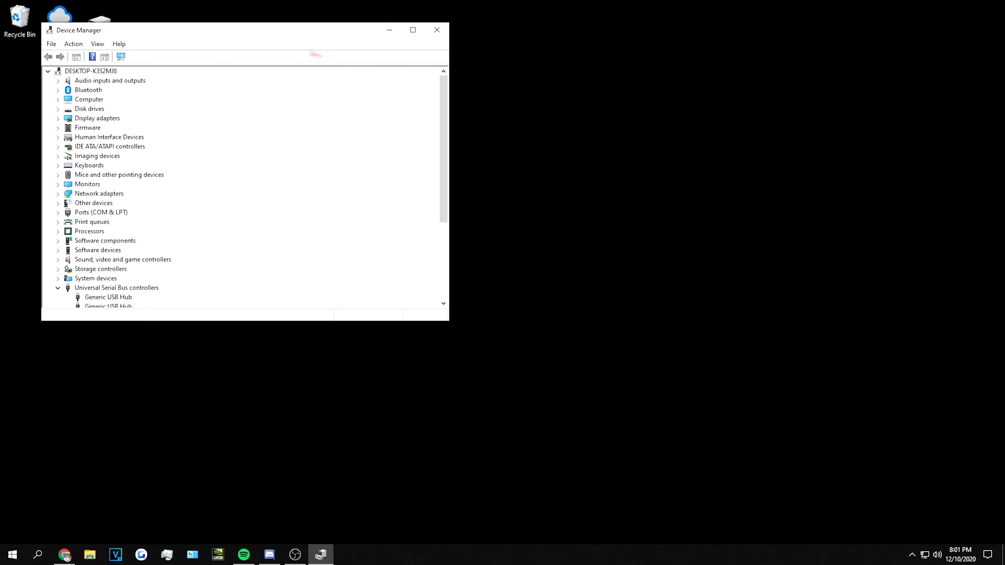
click(413, 30)
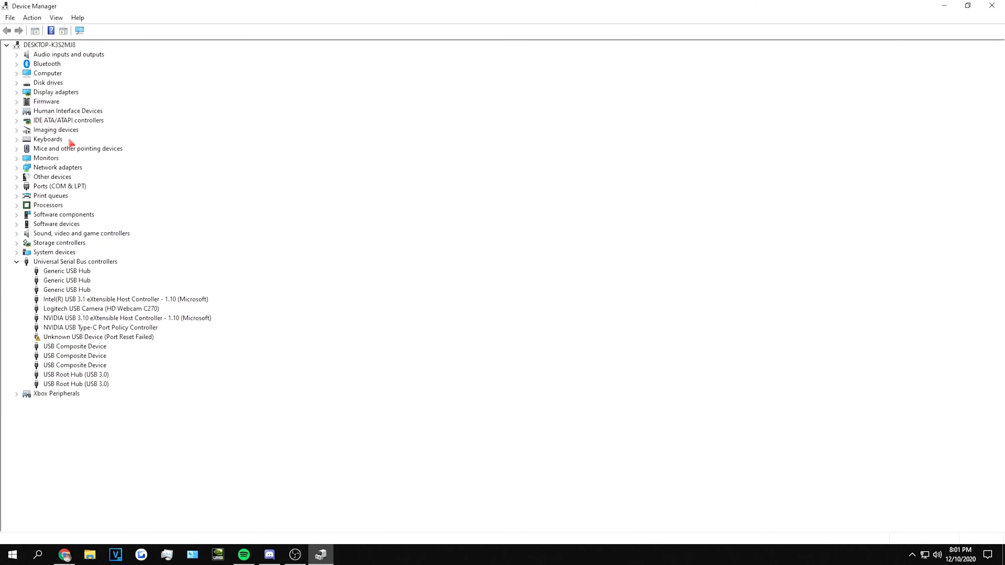
click(16, 261)
click(38, 554)
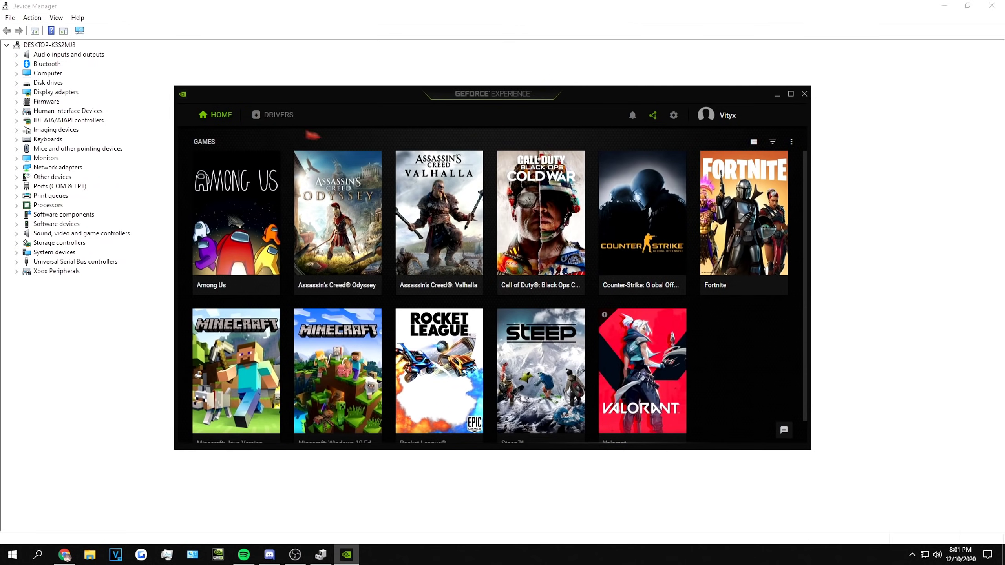
Check GeForce Experience's drivers, confirming 460.79 is the latest Game Ready Driver, then close it
click(277, 115)
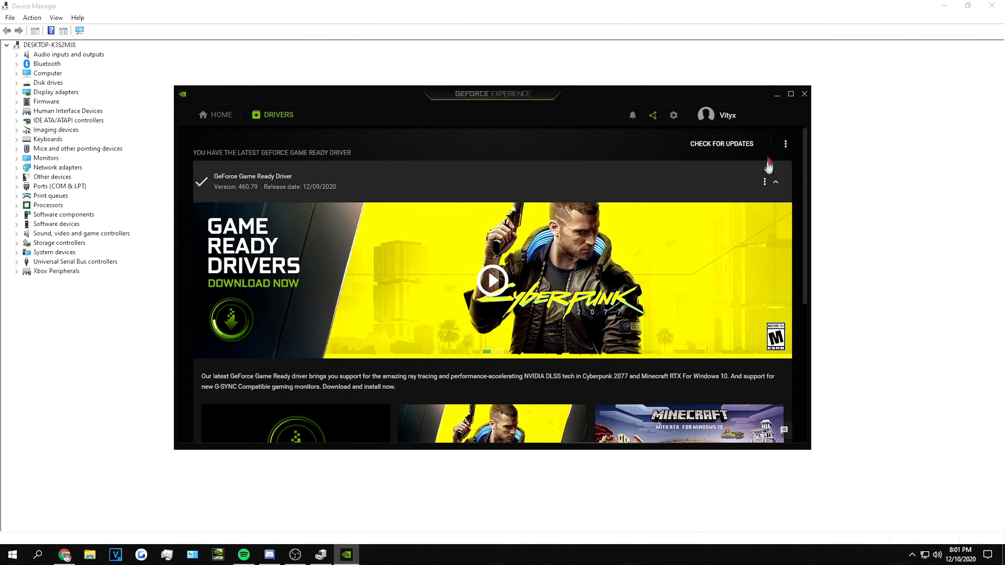
click(730, 145)
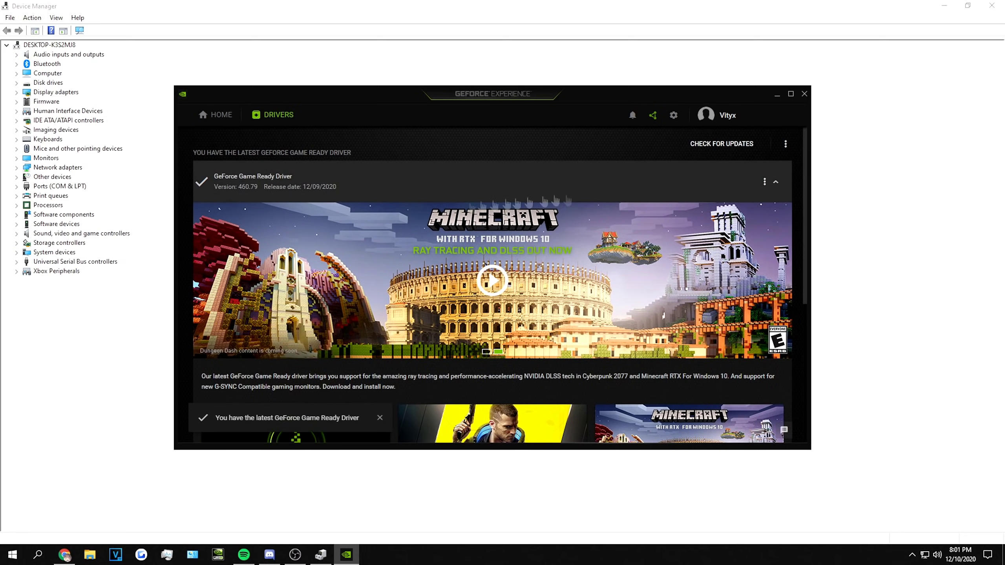
click(804, 94)
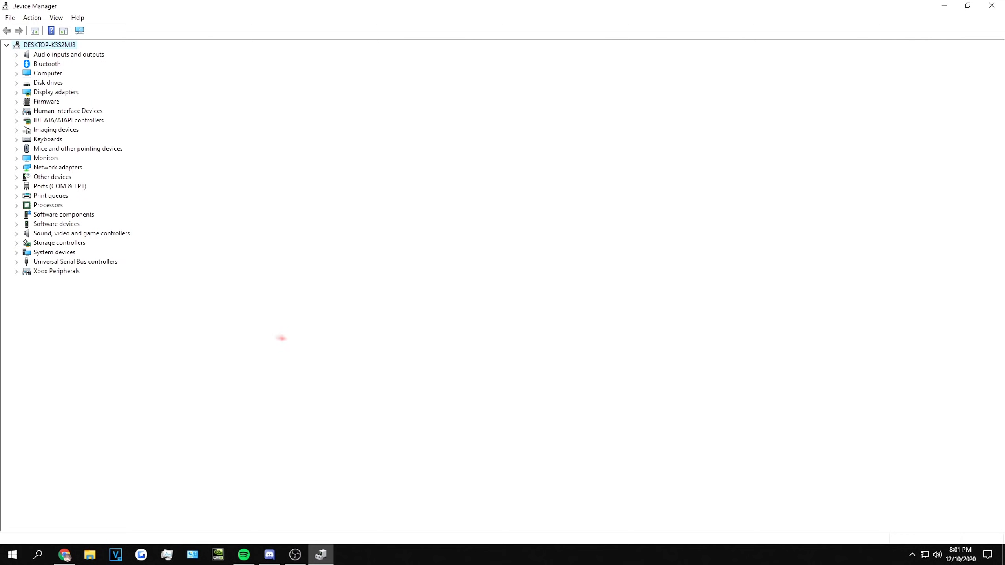
Expand IDE ATA/ATAPI controllers, Display adapters, Firmware and Human Interface Devices to review their devices
click(17, 121)
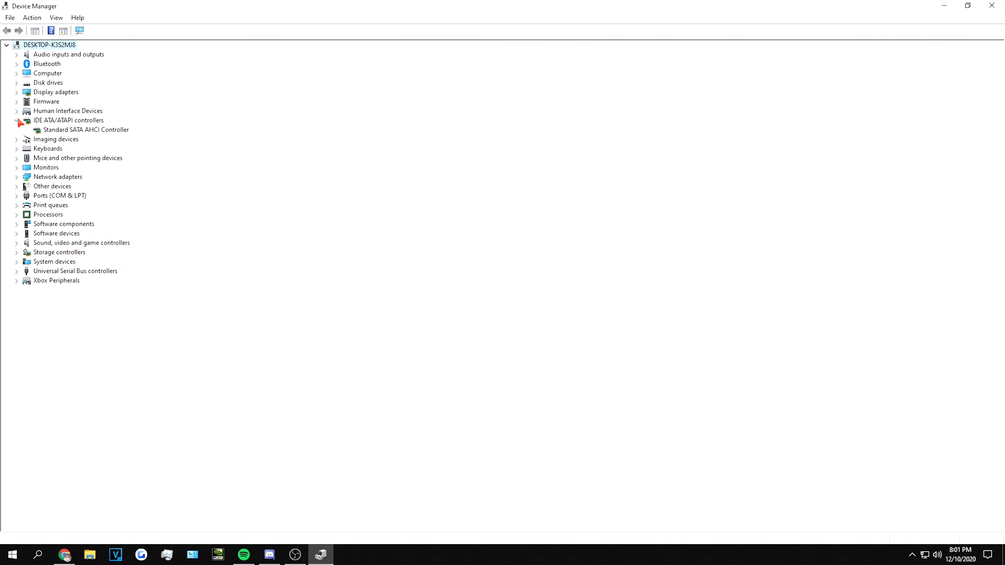
click(17, 93)
click(17, 111)
click(17, 130)
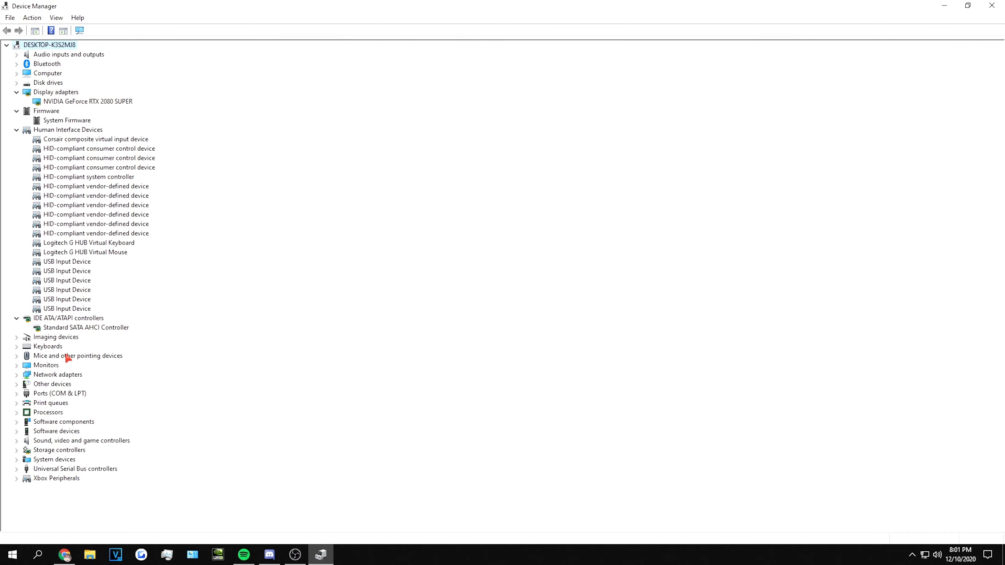
click(17, 130)
Search automatically for a newer System Firmware driver, confirming the best driver is already installed
right_click(48, 122)
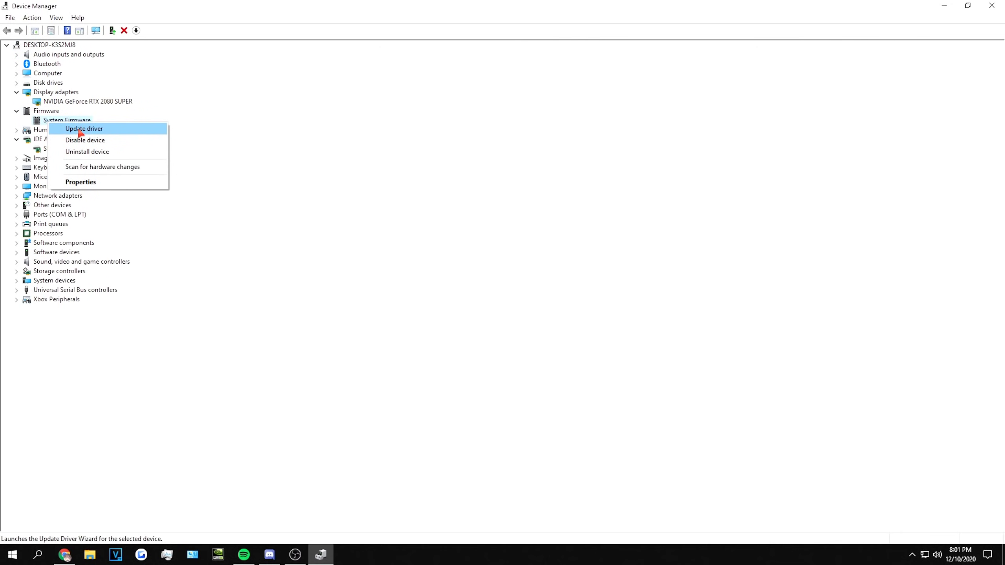
click(85, 129)
click(432, 248)
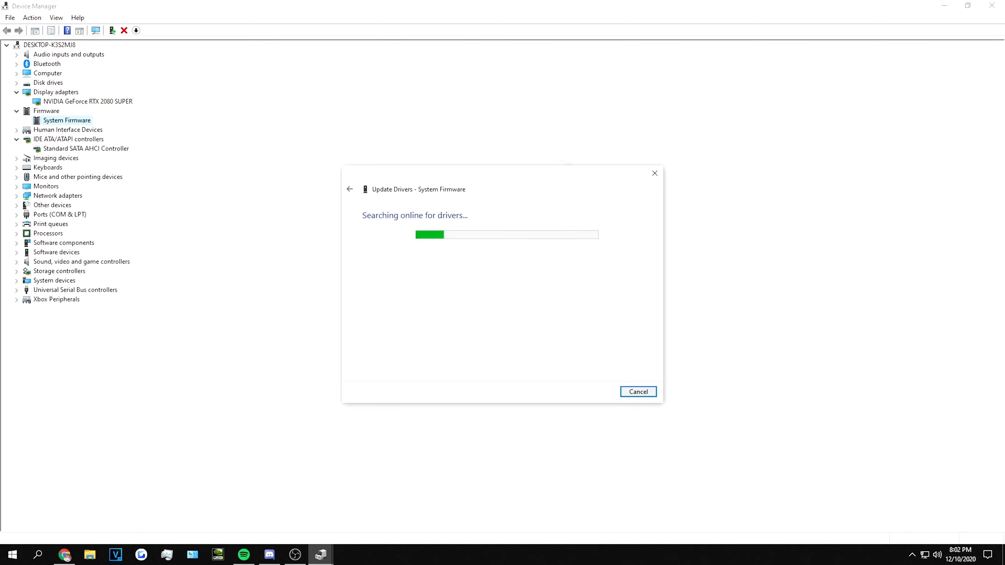
click(634, 391)
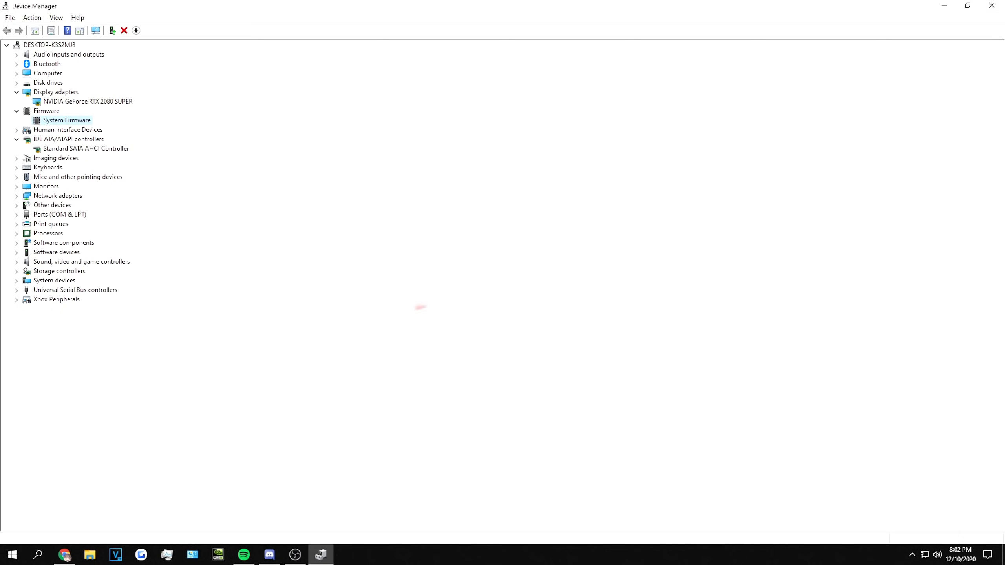
Expand Disk drives to inspect both WDC drives, then close Device Manager
click(31, 82)
click(17, 83)
right_click(81, 95)
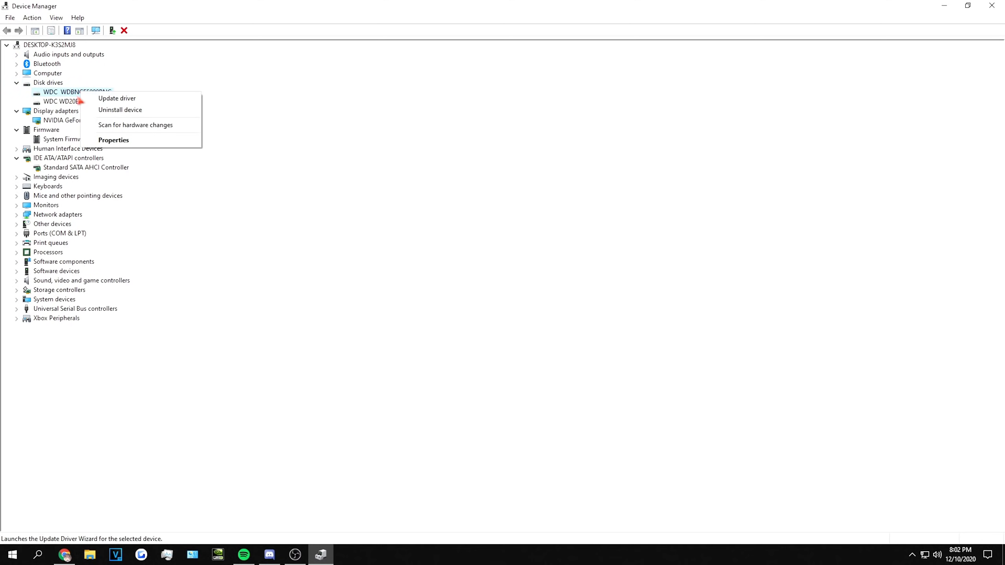
click(67, 102)
right_click(66, 102)
key(Escape)
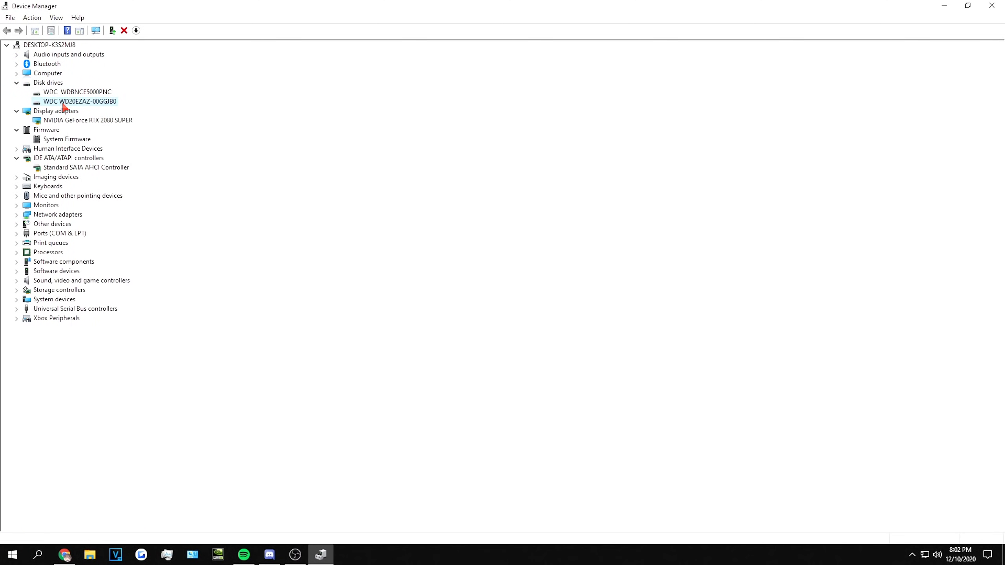
right_click(69, 95)
key(Escape)
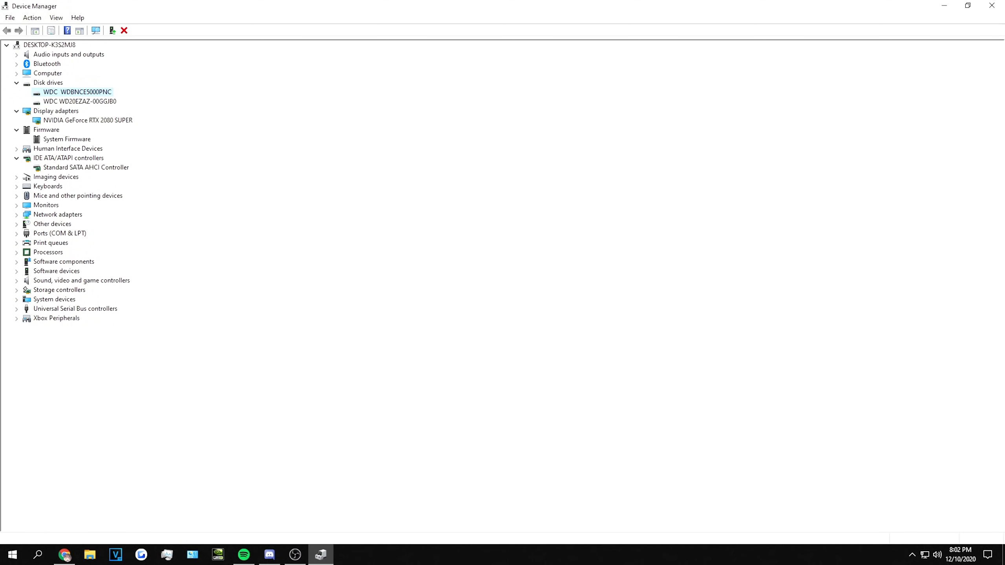
click(990, 6)
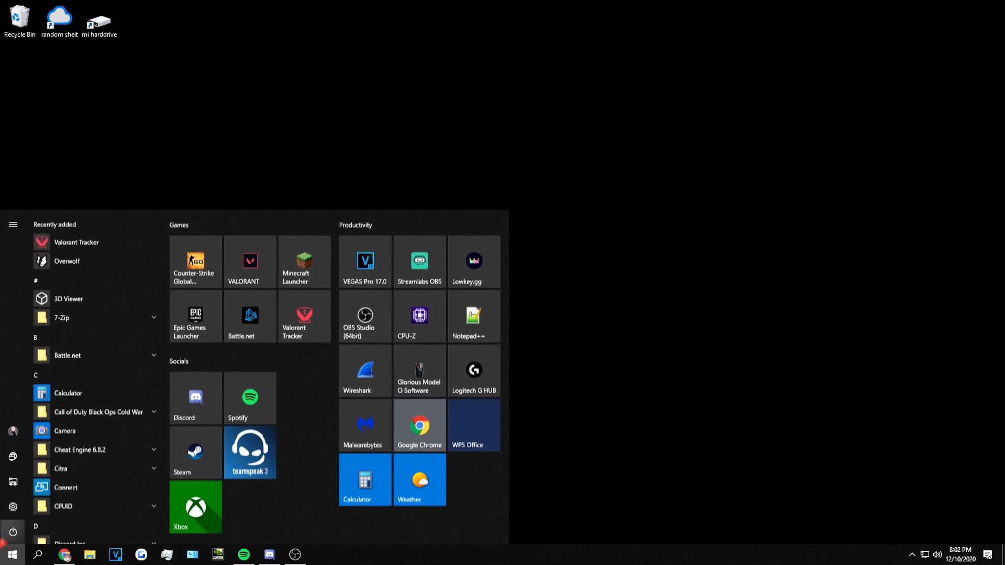
Dismiss the Start menu's power options and open Services by searching 'ser'
click(12, 531)
key(Escape)
key(Escape)
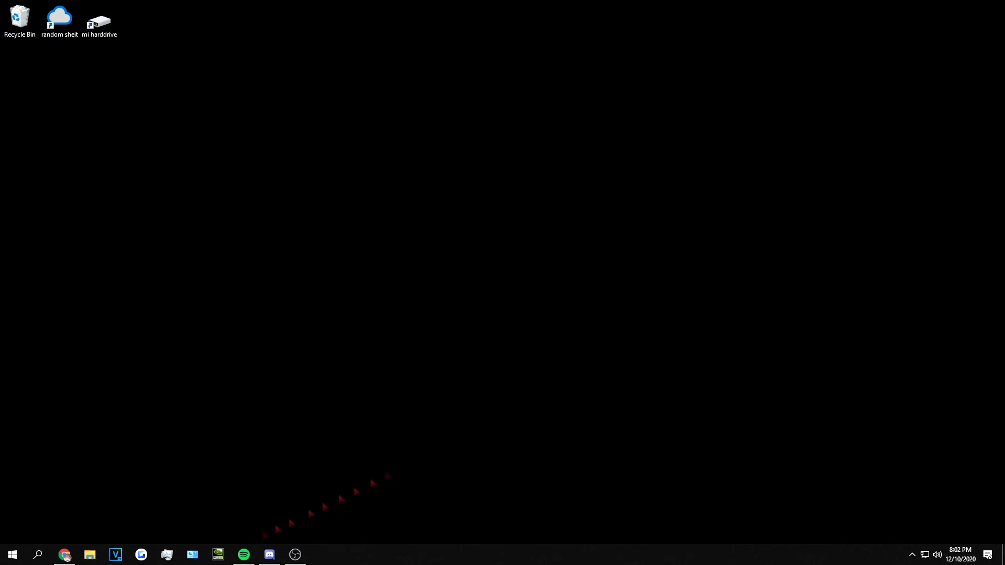
key(super+s)
text(ser)
key(Return)
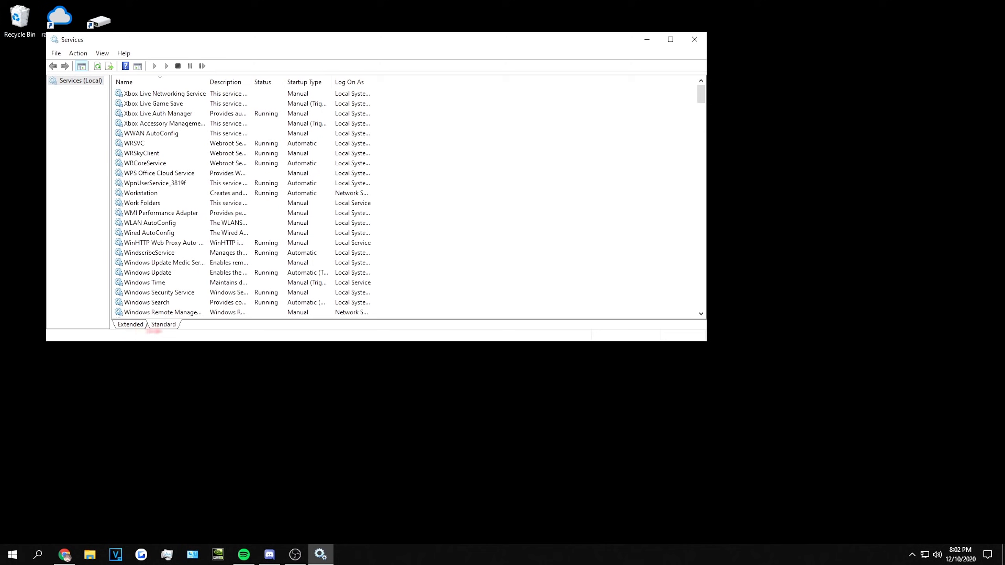
Check the vgc service's startup type, leave it at Automatic without saving, and close Services
scroll(183, 130, down, 14)
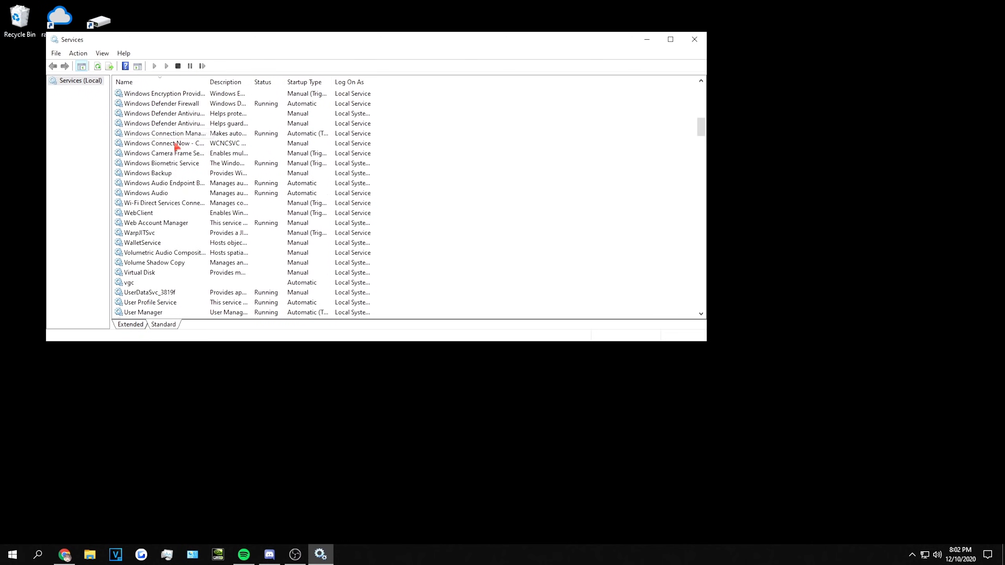
click(131, 285)
right_click(135, 285)
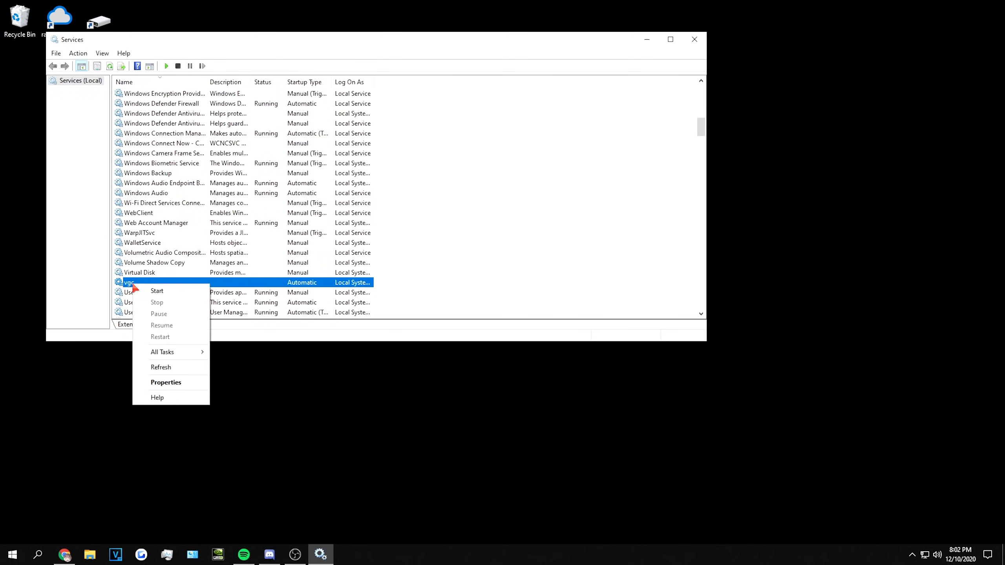
click(170, 381)
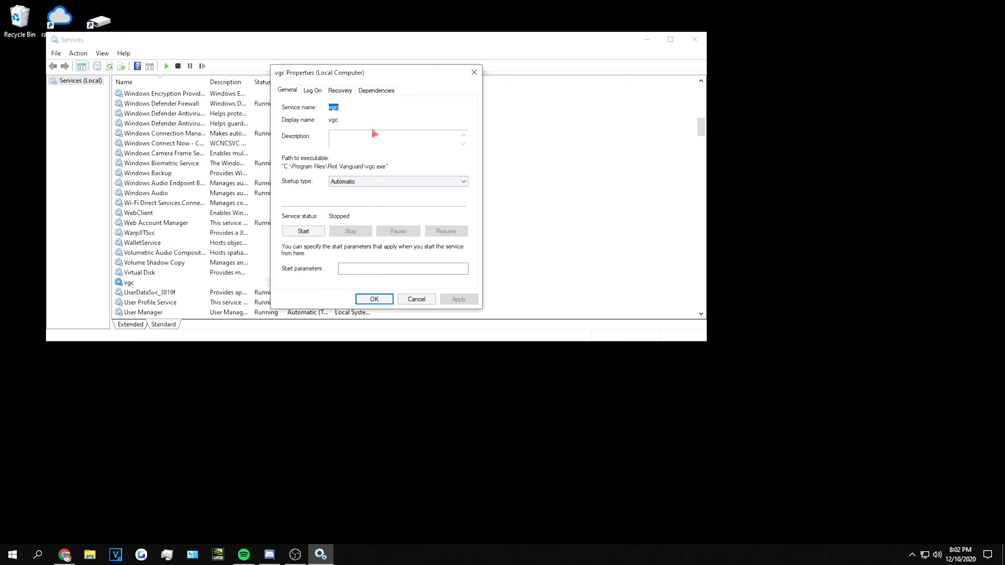
click(367, 185)
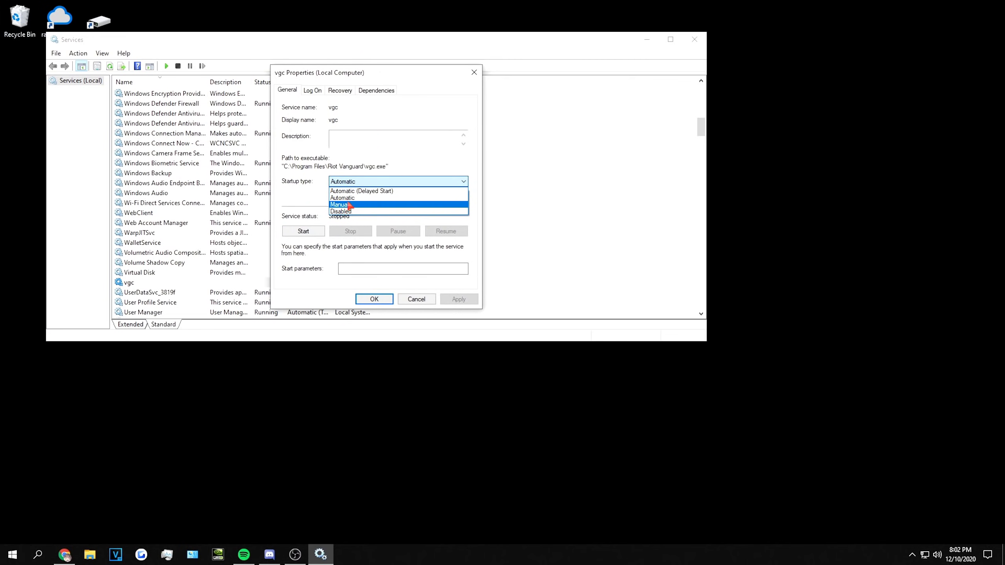
click(415, 302)
click(415, 301)
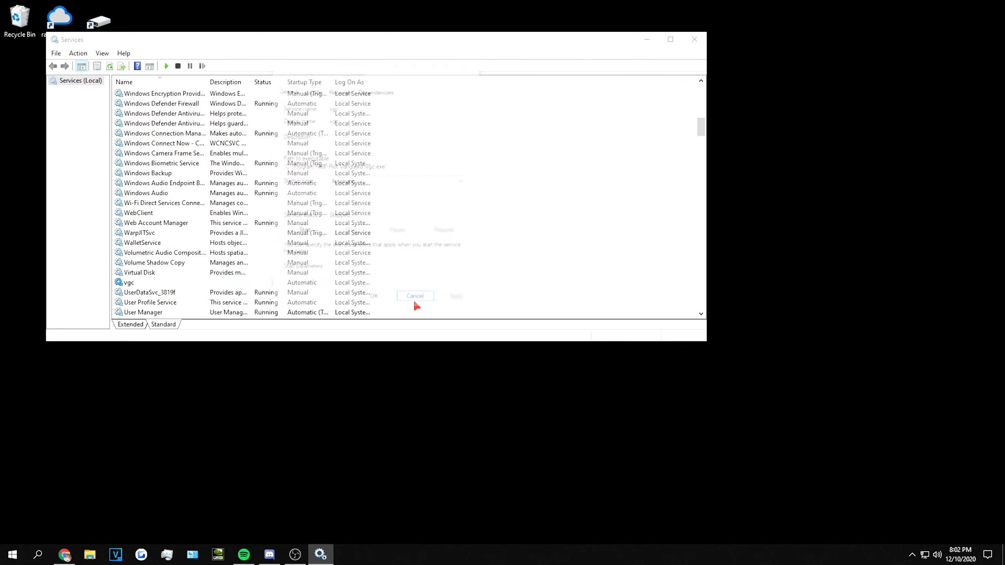
click(694, 39)
Search for 'cmd' and launch Command Prompt as administrator
click(12, 554)
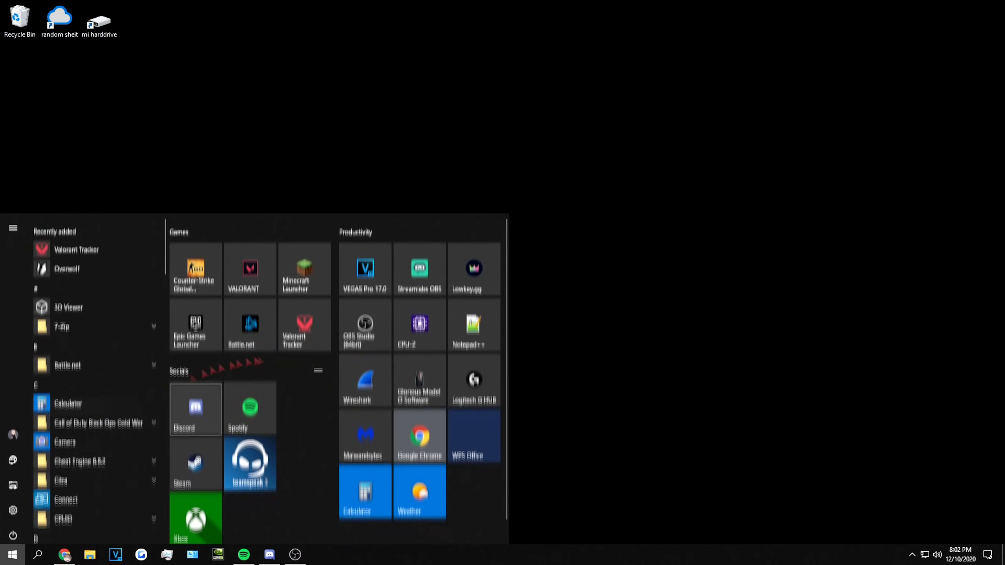
click(688, 278)
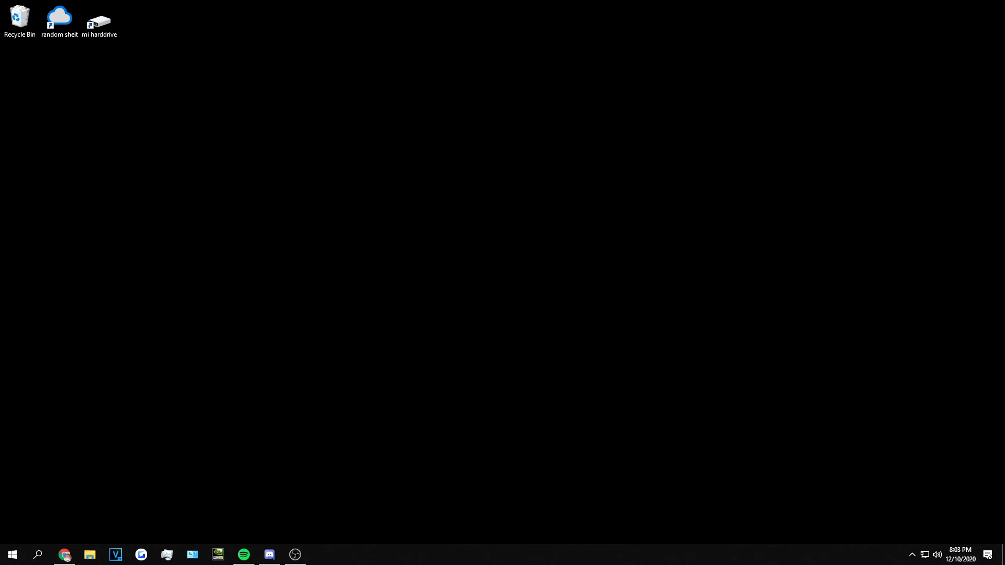
click(37, 554)
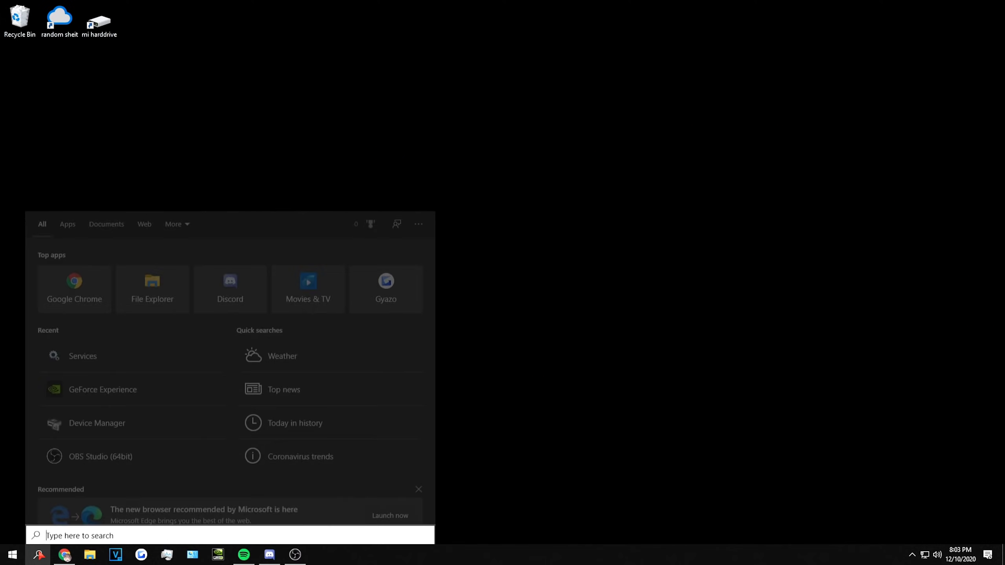
text(cmd)
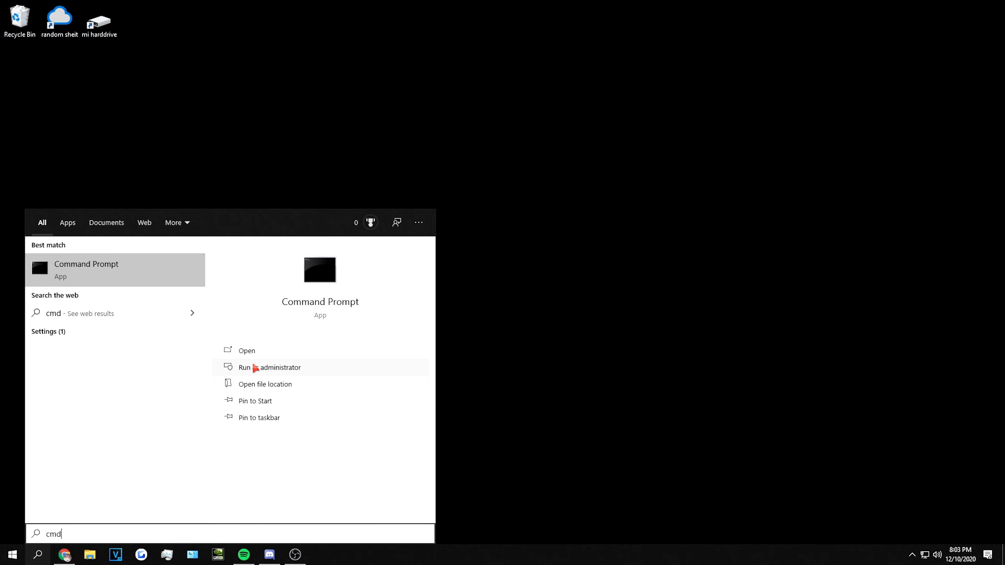
right_click(69, 274)
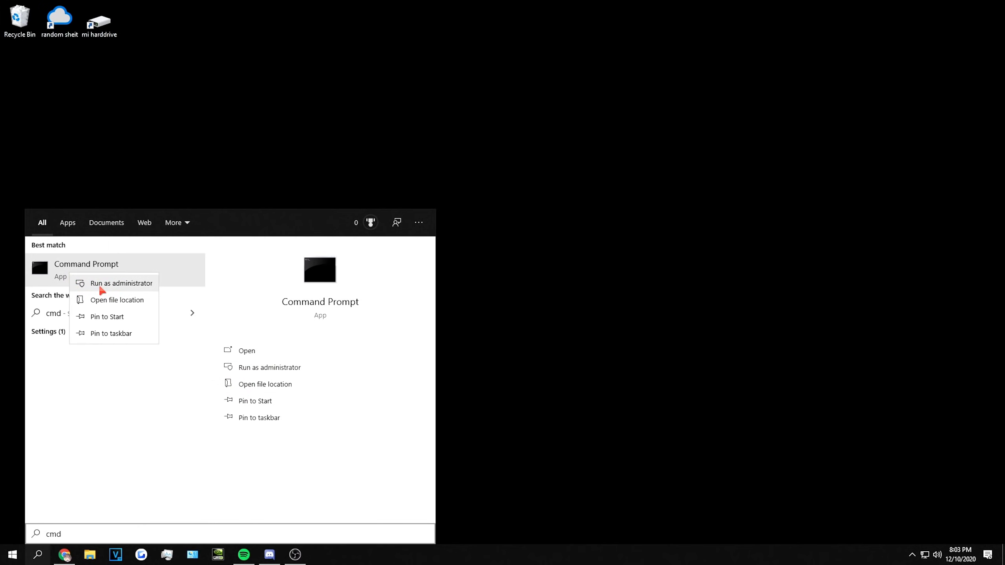
click(107, 284)
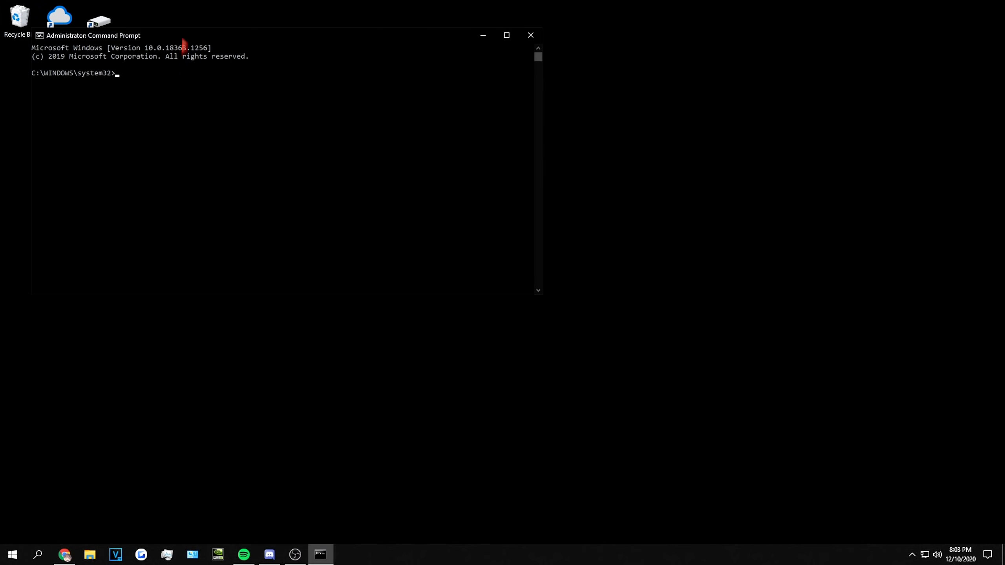
Move the administrator Command Prompt window to the centre of the screen
drag(184, 39, 415, 81)
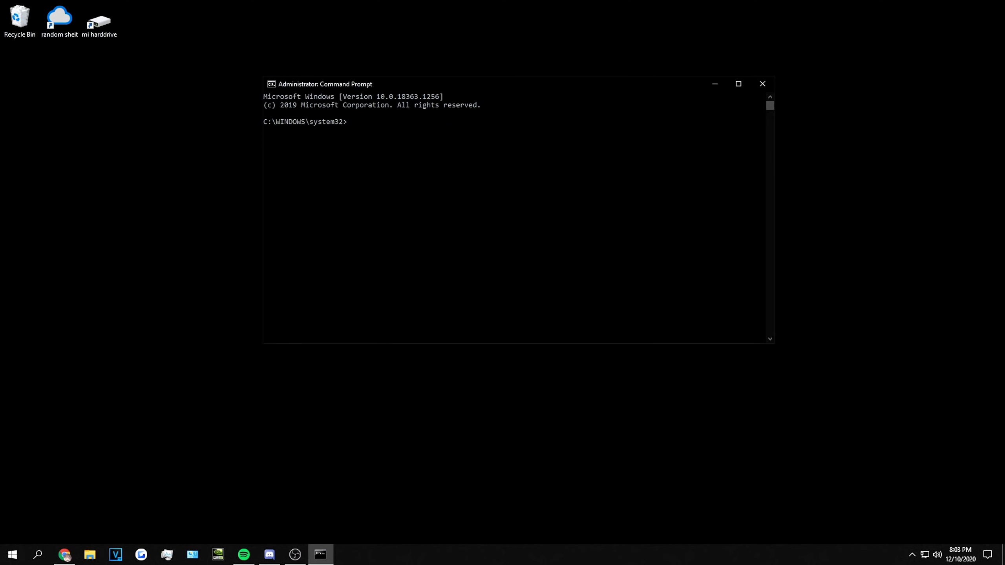
click(412, 163)
click(376, 394)
Create a new text document on the desktop and clear its default name
right_click(158, 110)
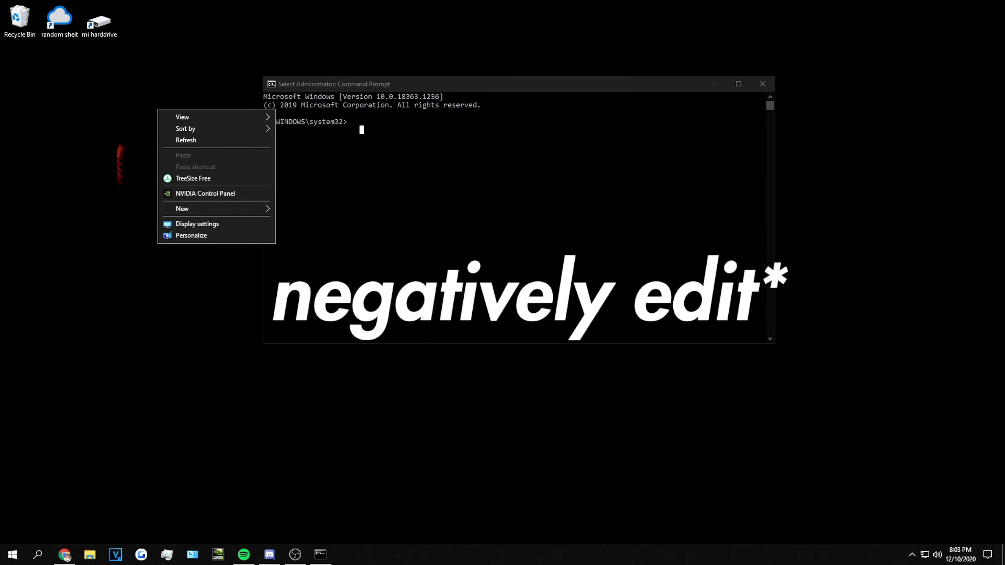
mouse_move(263, 209)
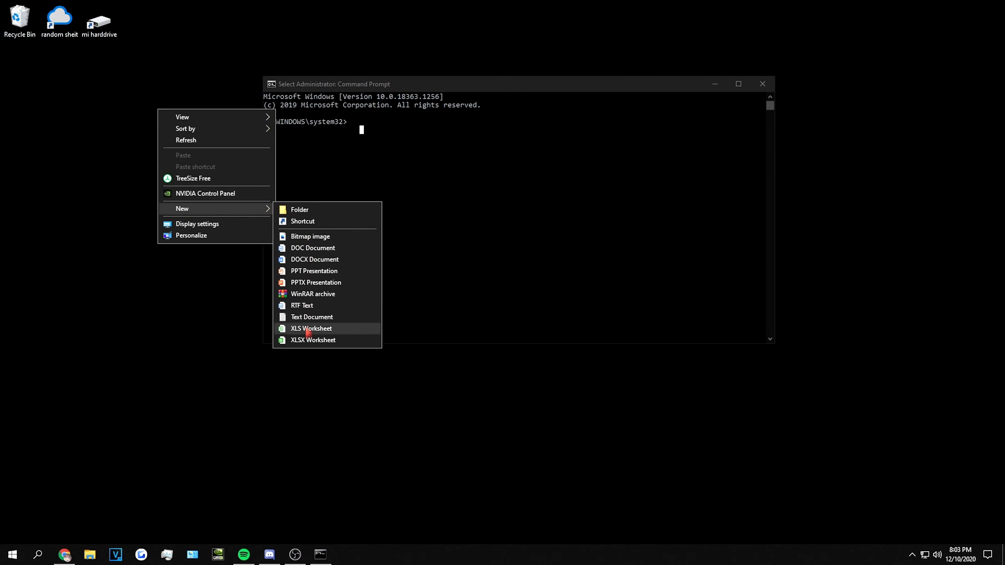
click(314, 318)
key(BackSpace)
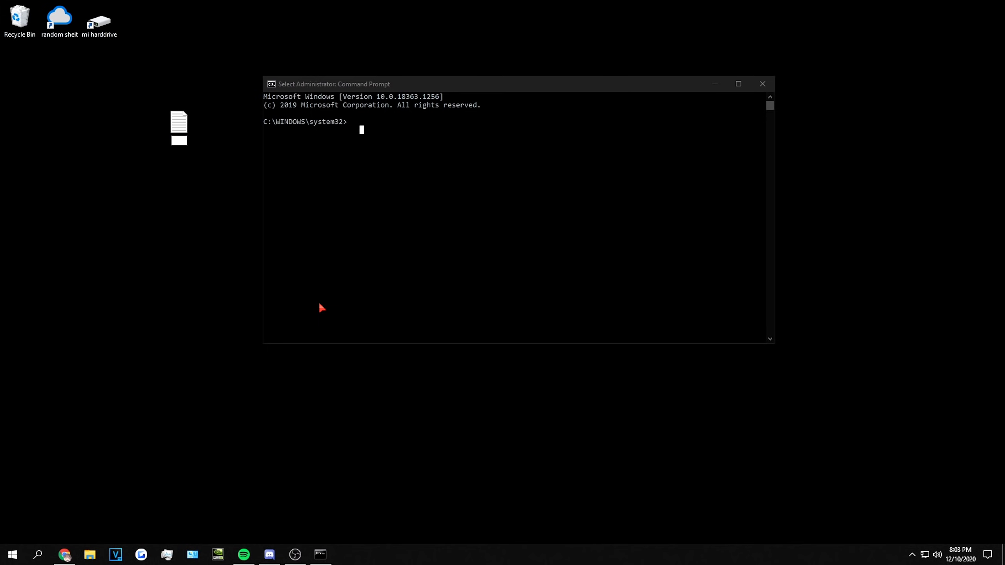
Name the file 'Cmd prompts', paste both bcdedit commands (TESTSIGNING off, nointegritychecks OFF), and place Notepad below the console
text(Cmd prompts)
key(Return)
key(Return)
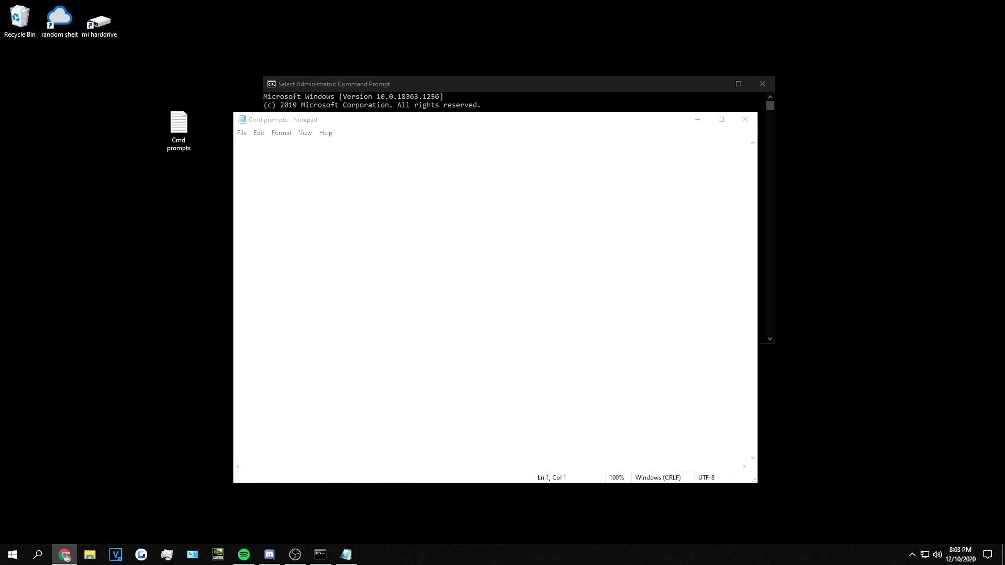
text(bcdedit /set TESTSIGNING off)
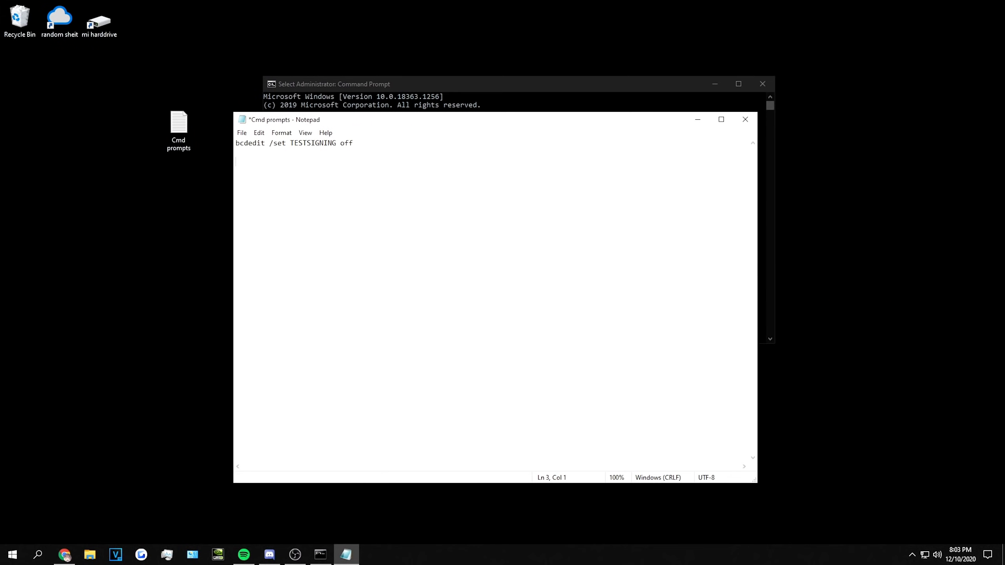
click(408, 192)
text(bcdedit /set nointegritychecks OFF)
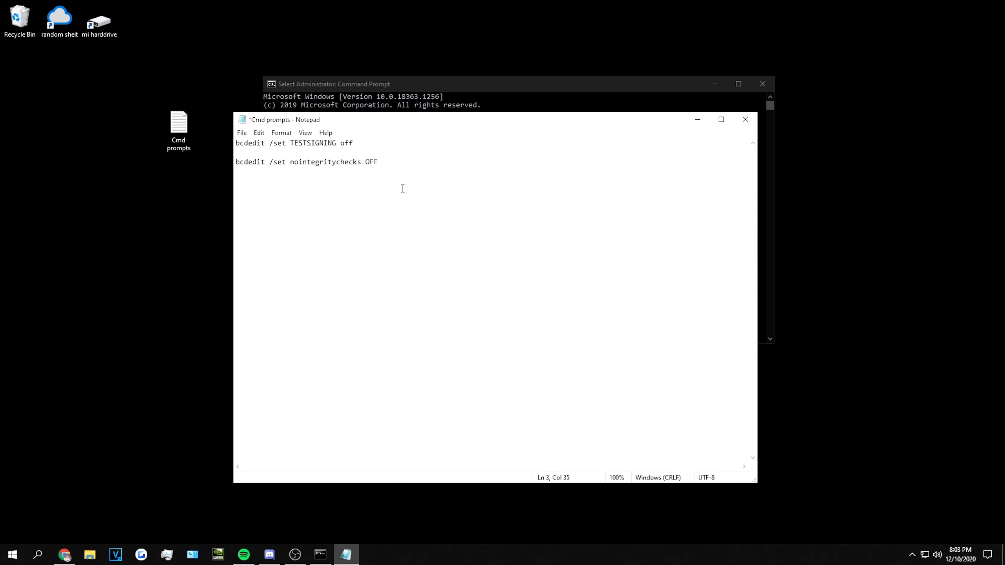
drag(374, 121, 404, 223)
click(327, 119)
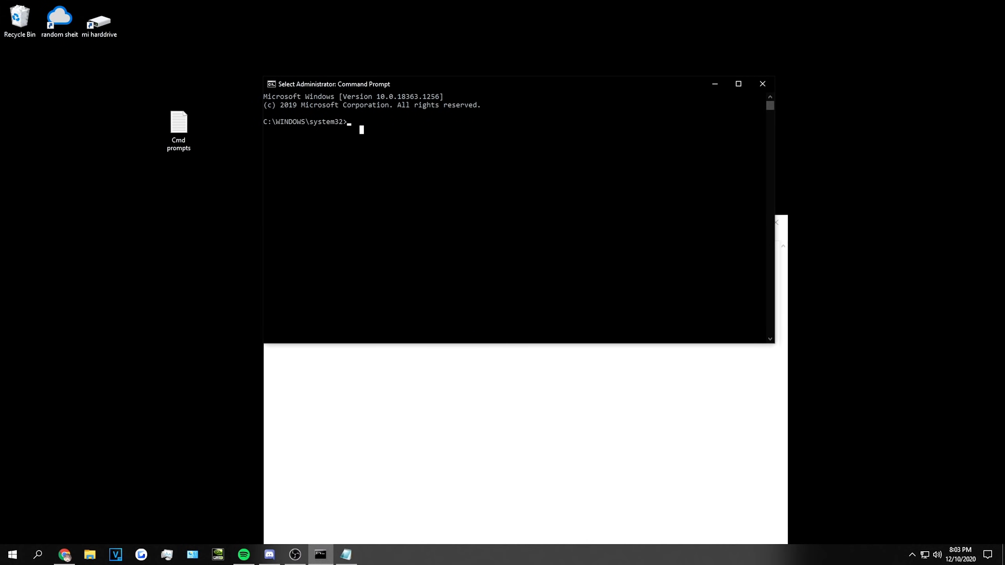
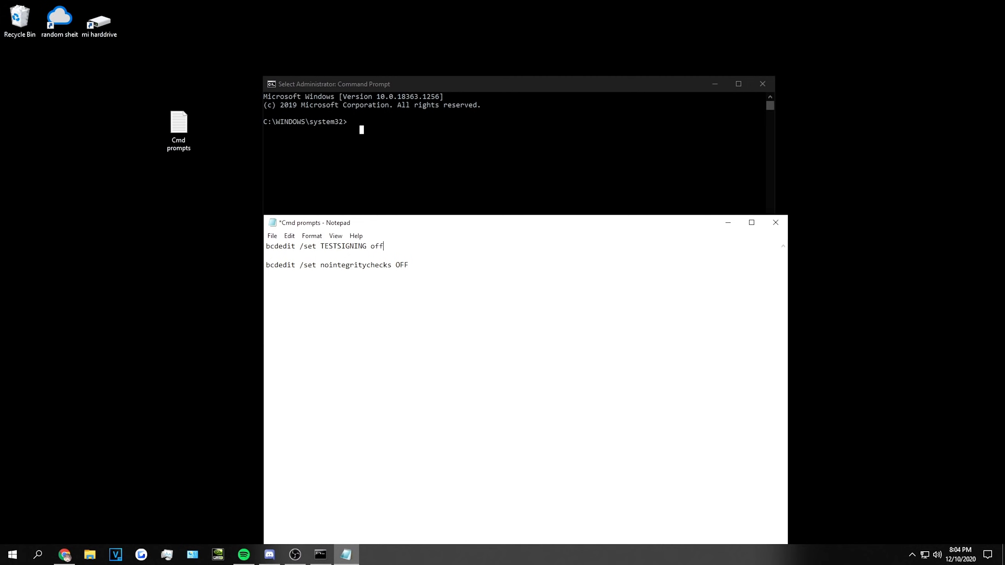
Shift the Notepad bcdedit notes left and bring the administrator Command Prompt to the front
drag(451, 270, 266, 243)
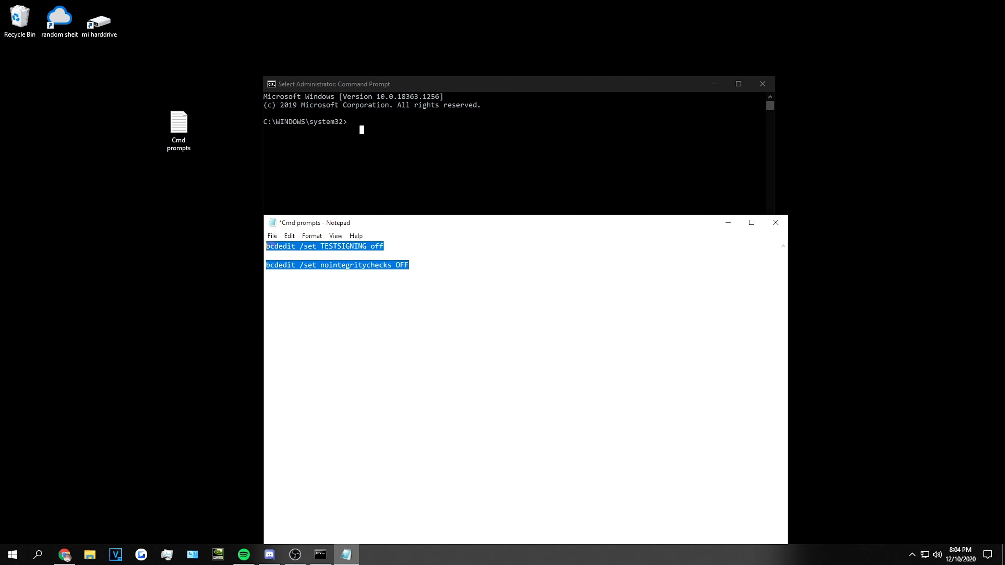
click(440, 283)
drag(389, 222, 169, 224)
click(312, 173)
Run 'bcdedit /set TESTSIGNING off', then begin the nointegritychecks command, correcting a typo
text(bcdedit /set TEST)
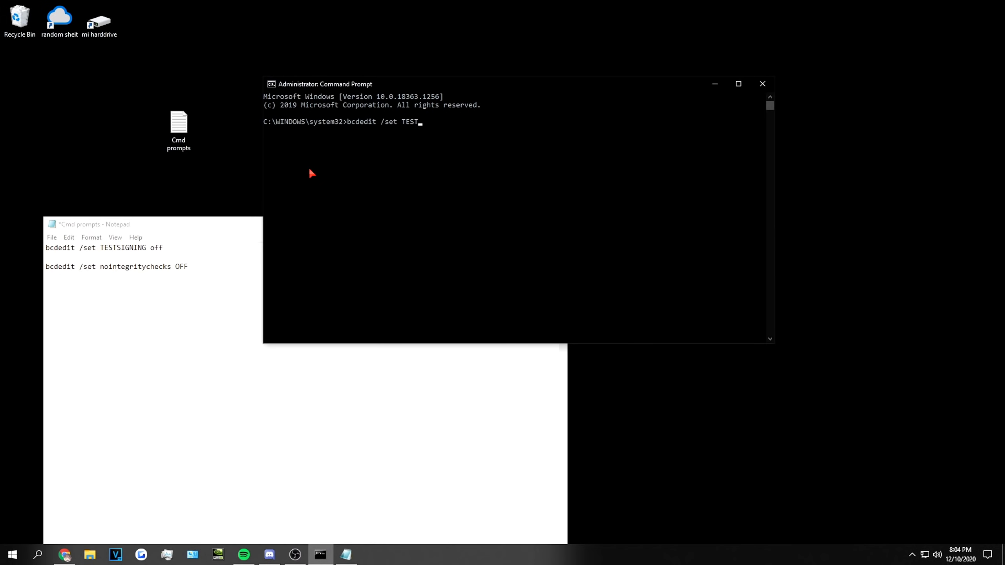
text(SIGNING off)
key(Return)
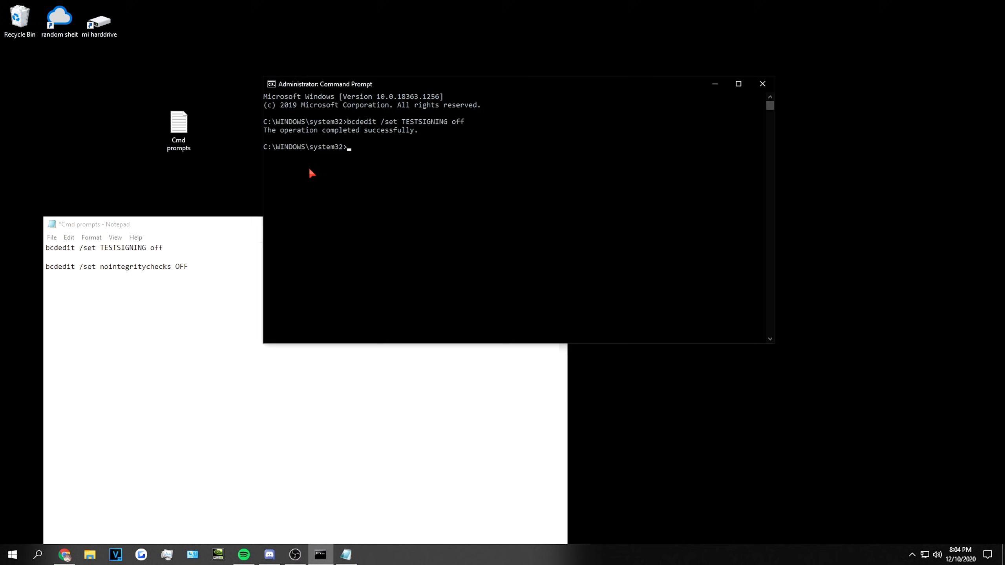
text(bcdedit /set note)
key(BackSpace)
key(BackSpace)
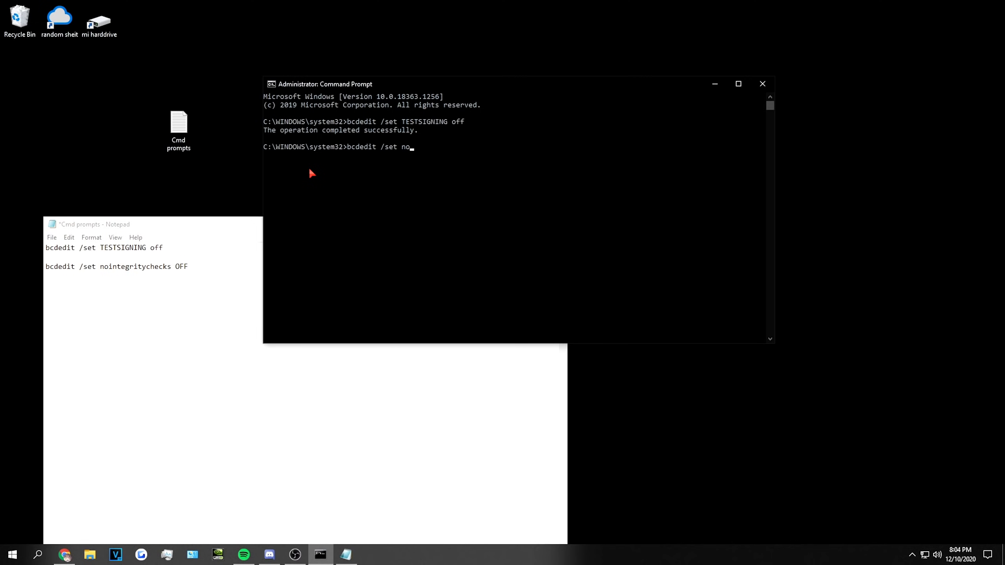
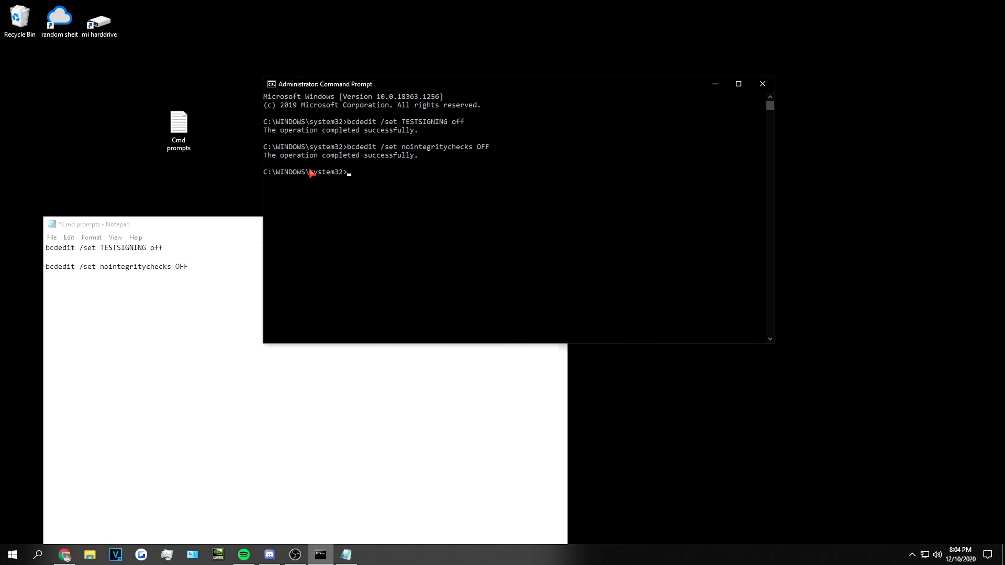
Close the administrator Command Prompt window and the Notepad notes holding the bcdedit commands
click(762, 84)
click(557, 224)
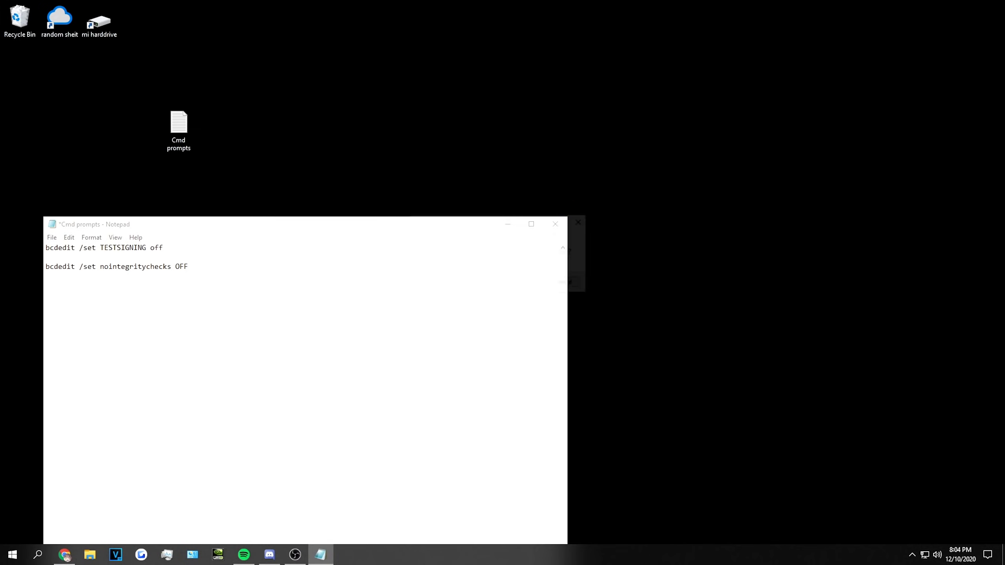
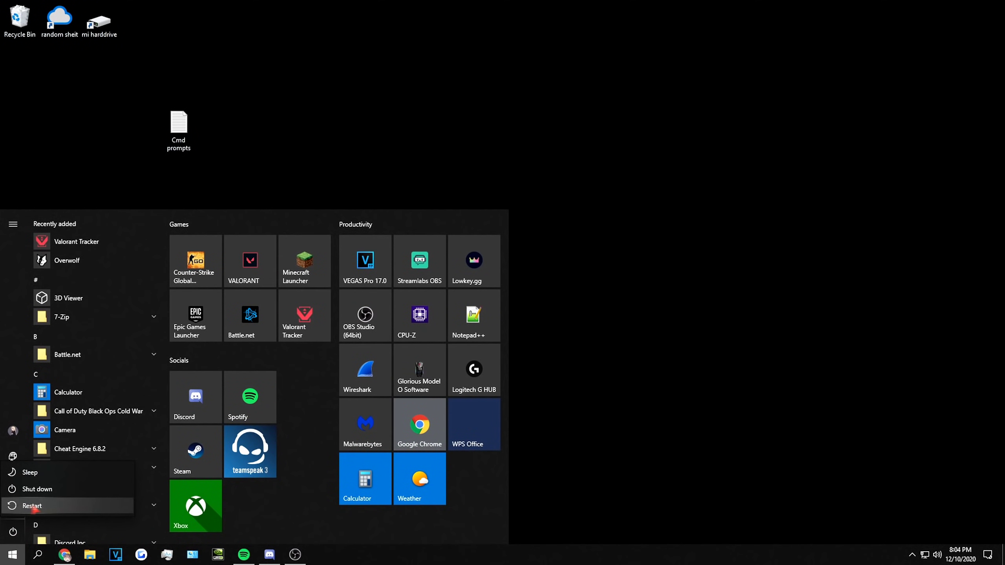
Dismiss the Start menu without restarting and drop the Cmd prompts desktop file into the Recycle Bin
click(682, 287)
drag(280, 106, 673, 413)
drag(179, 125, 13, 25)
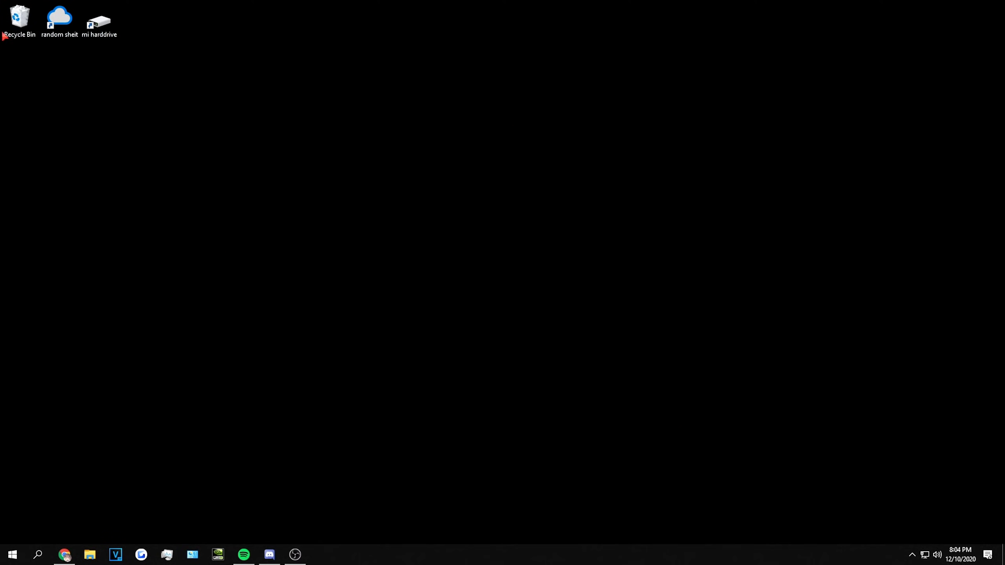
Open the gaymes folder, then bring Control Panel back to its home page
double_click(59, 17)
scroll(598, 246, down, 3)
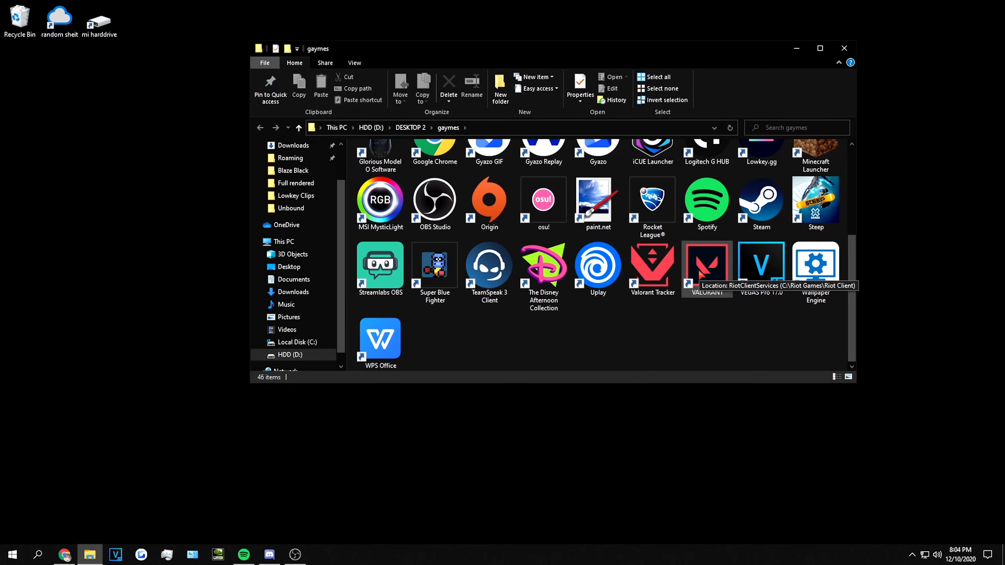
click(193, 555)
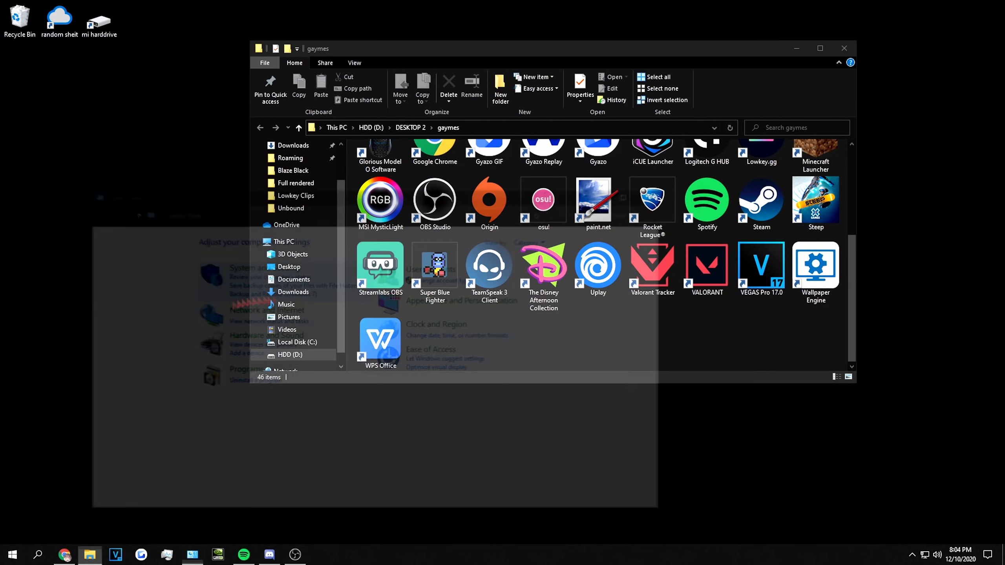
key(alt+Left)
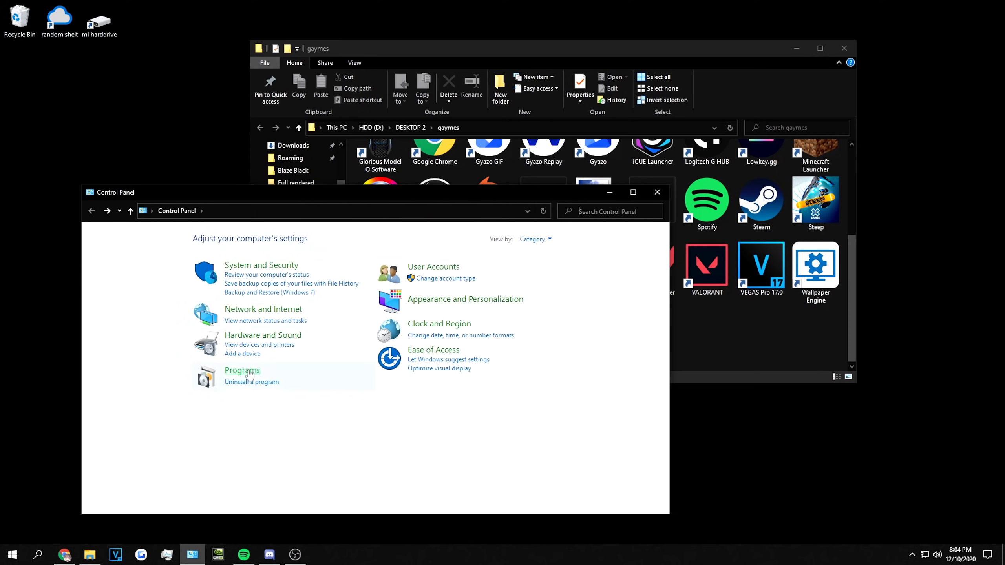
Uninstall Riot Vanguard from the installed programs list, then close that window
click(238, 384)
scroll(250, 370, down, 7)
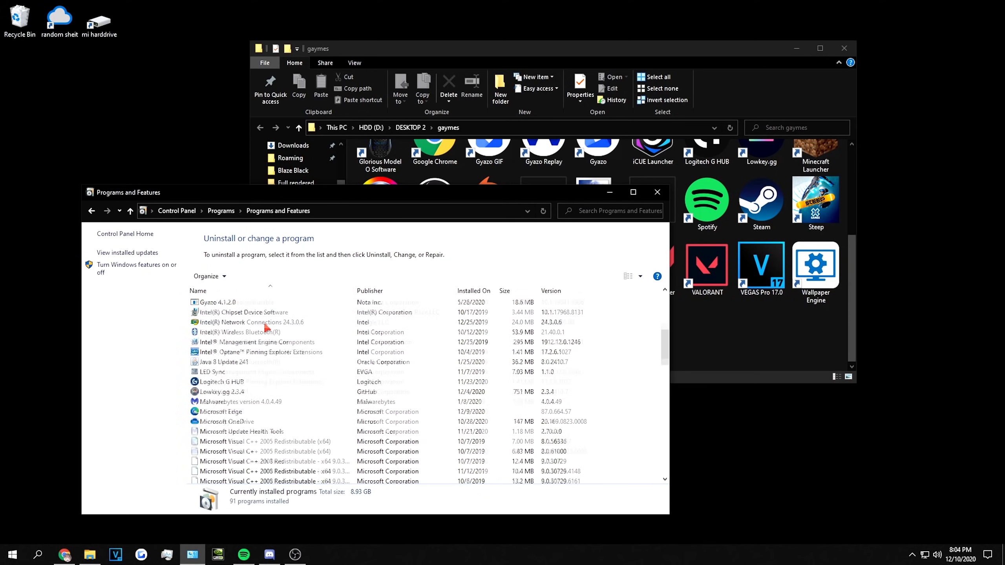
scroll(250, 370, down, 6)
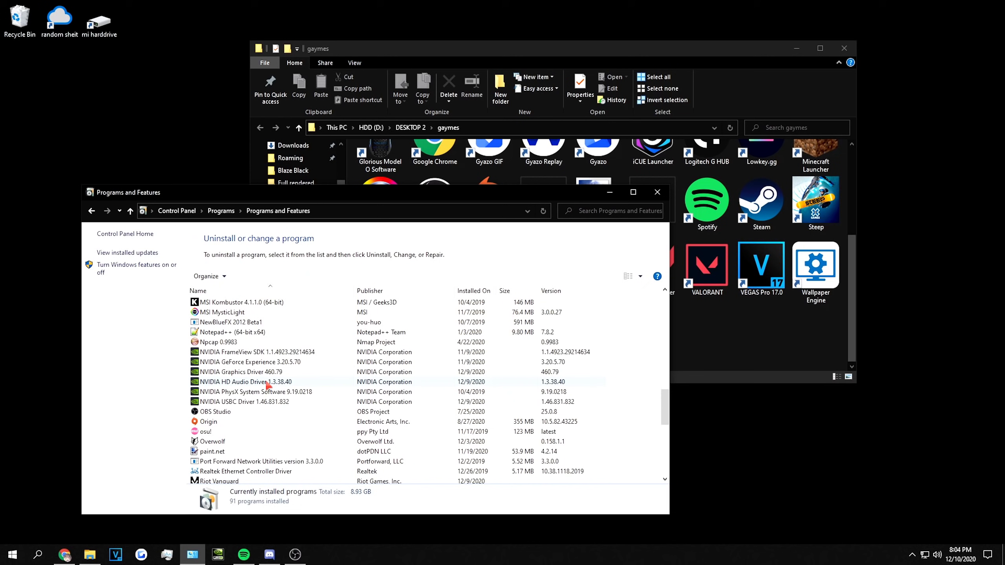
click(242, 422)
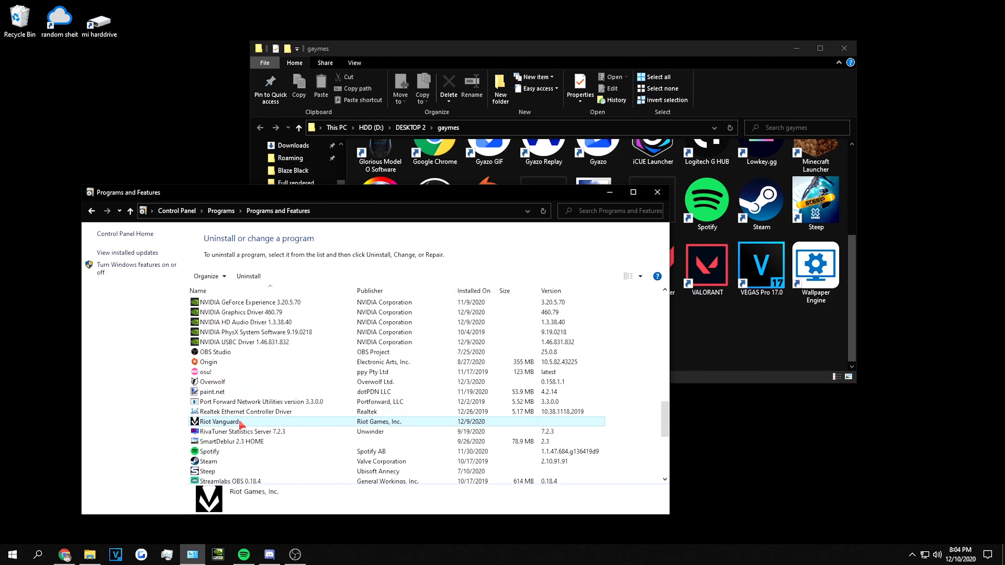
right_click(227, 423)
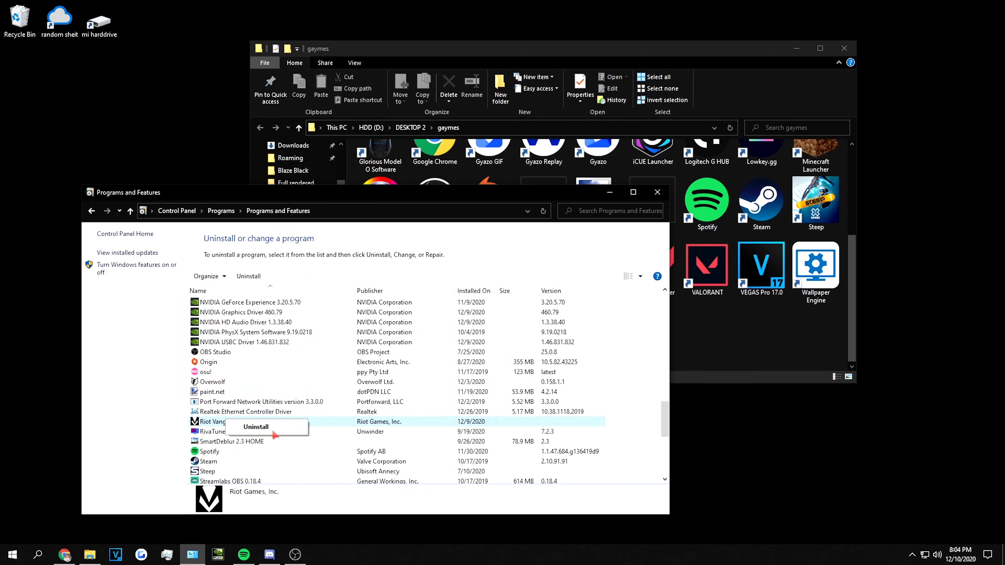
click(243, 430)
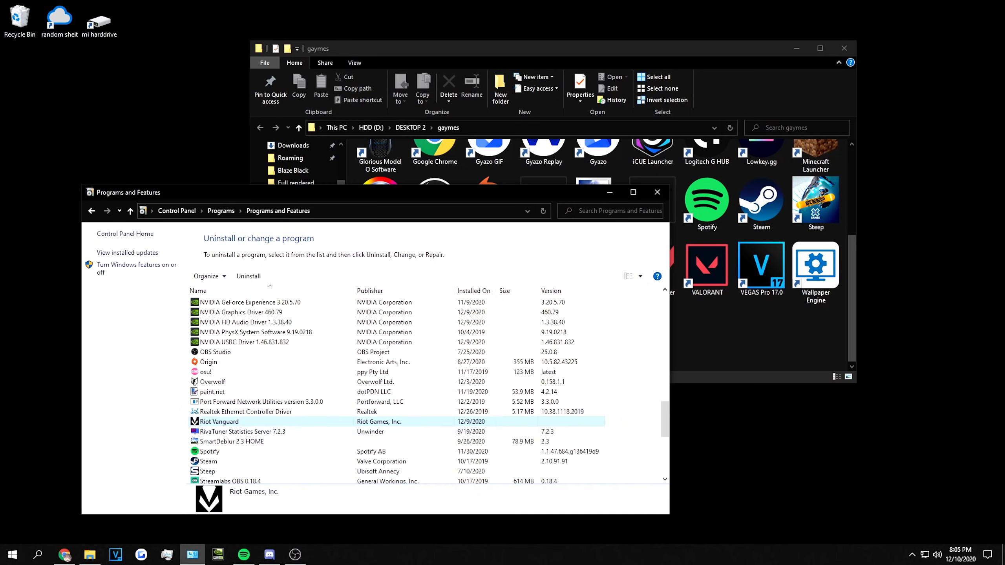
click(656, 192)
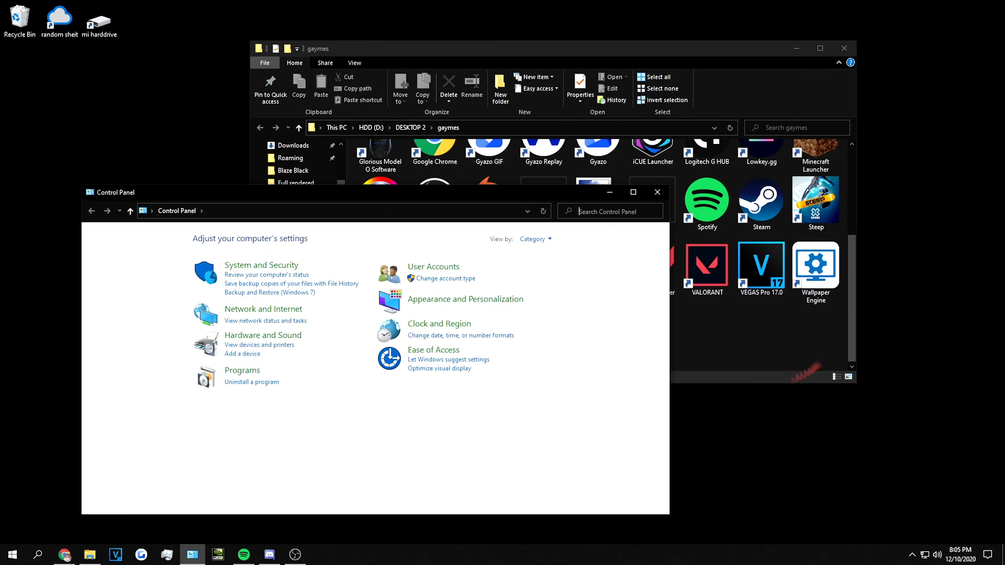
Close Control Panel and restart the PC from the Start menu's power options
click(658, 192)
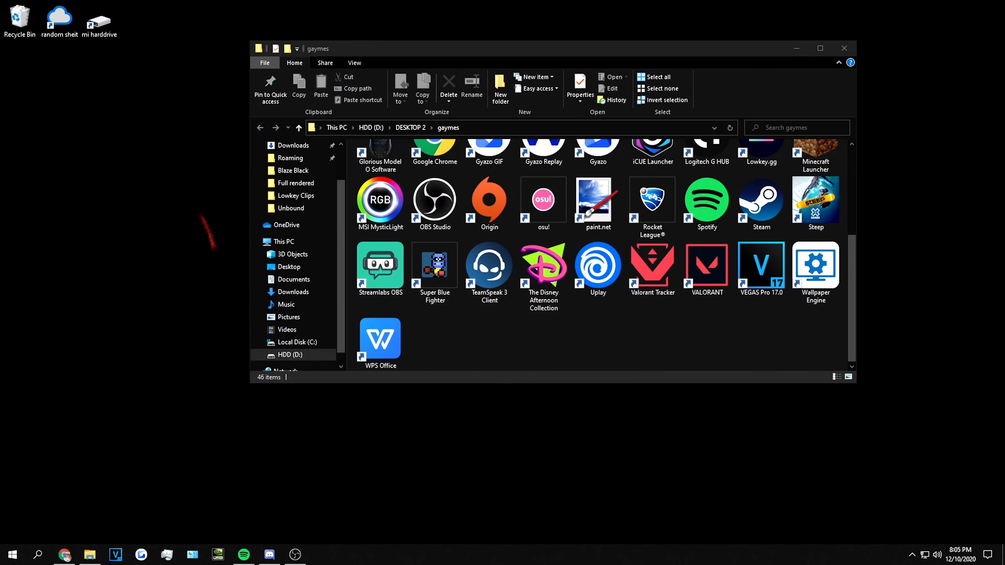
drag(832, 493, 293, 233)
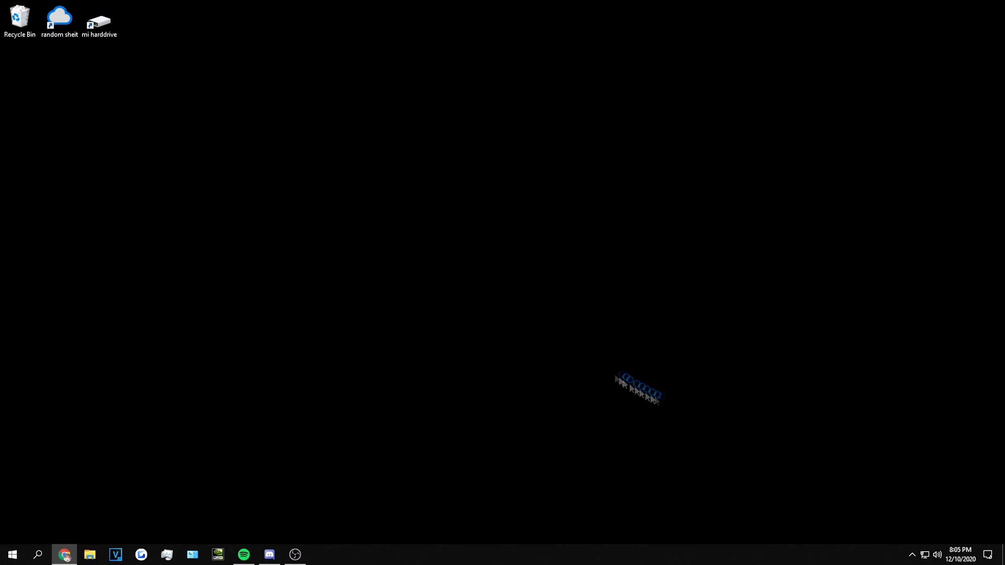
click(13, 554)
click(13, 531)
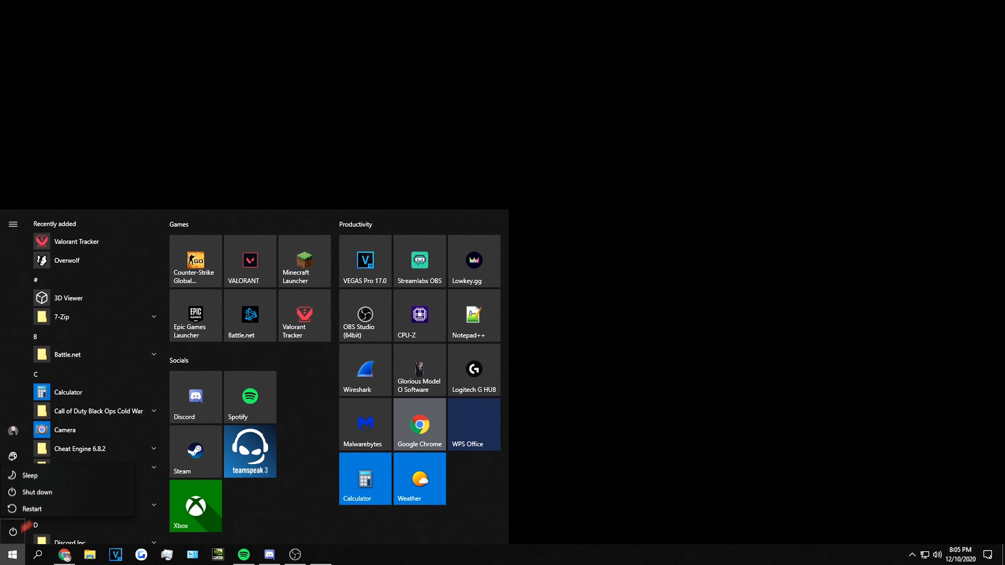
click(53, 507)
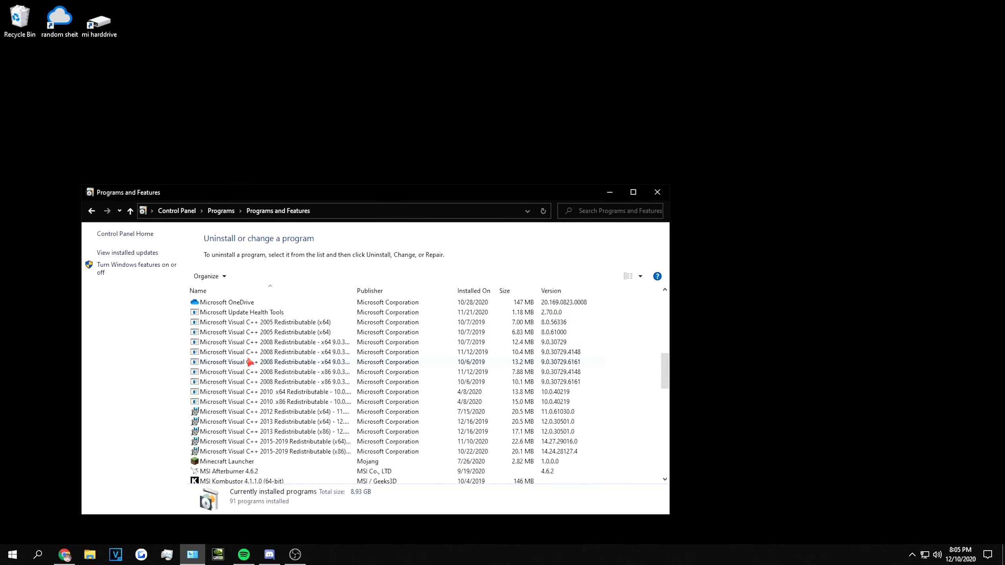
scroll(253, 374, down, 3)
In the installed programs list, select VALORANT and then Riot Vanguard
click(194, 372)
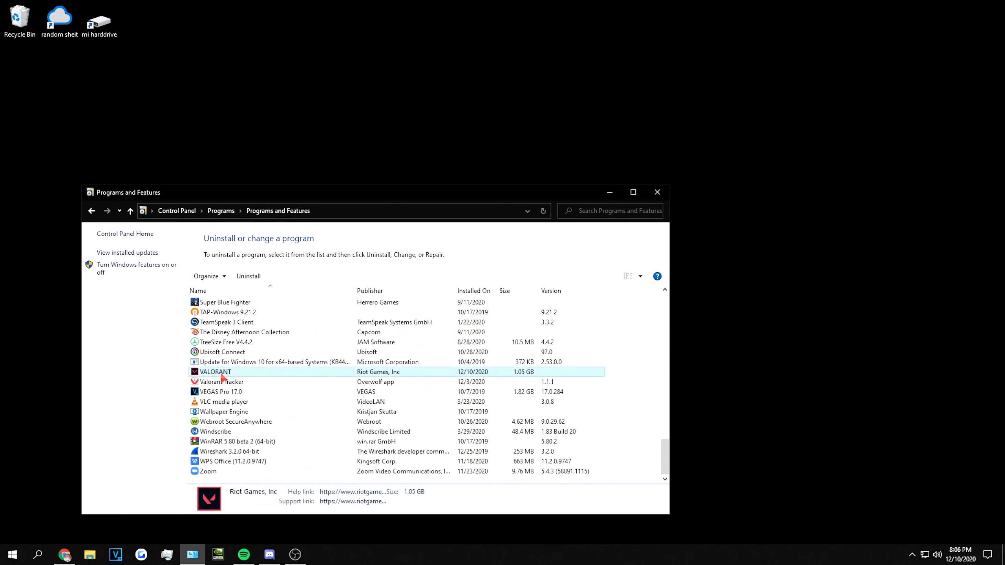
scroll(210, 374, up, 3)
click(220, 333)
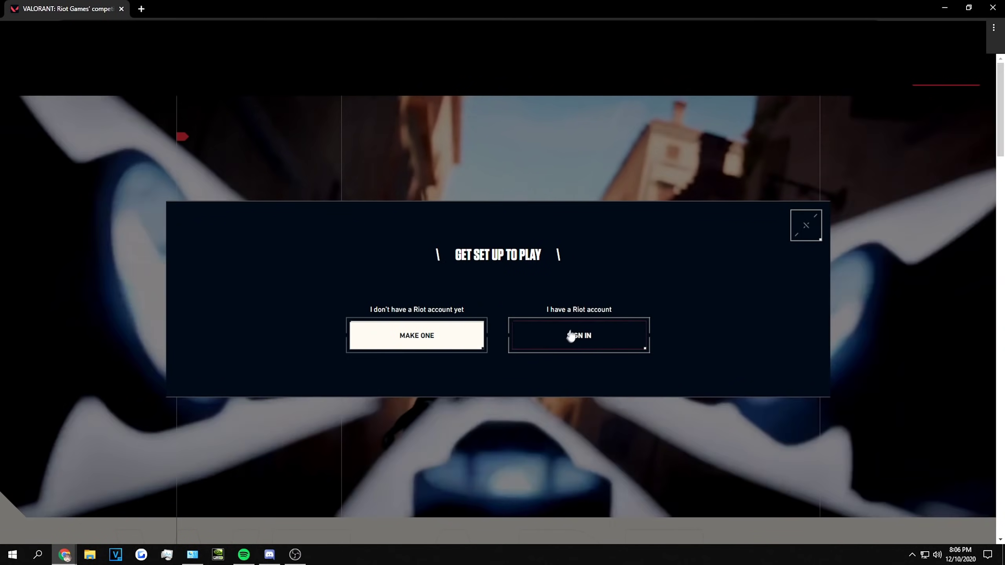
Close the VALORANT site's Get set up to play prompt with Esc and scroll the Play Free page
key(Escape)
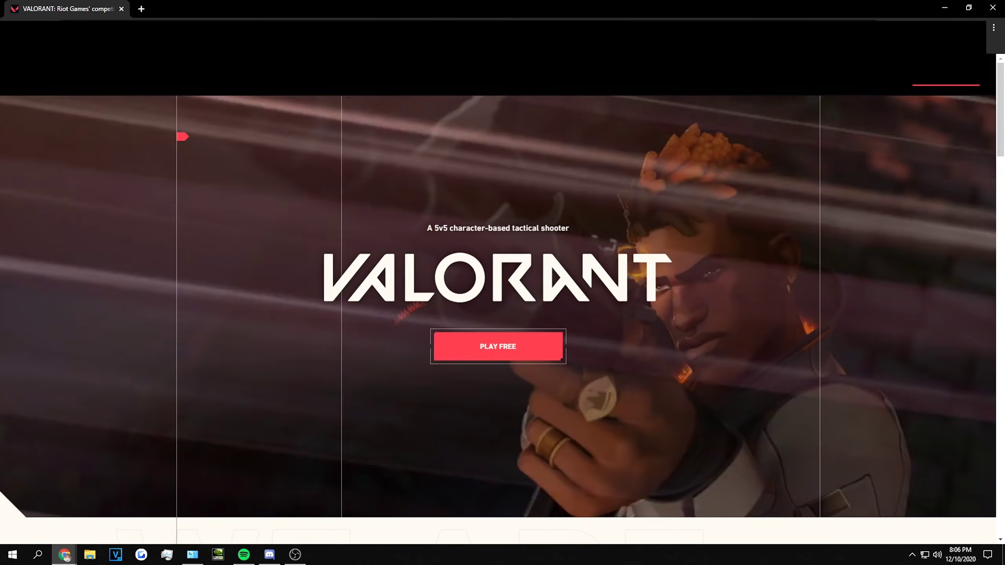
scroll(469, 348, down, 10)
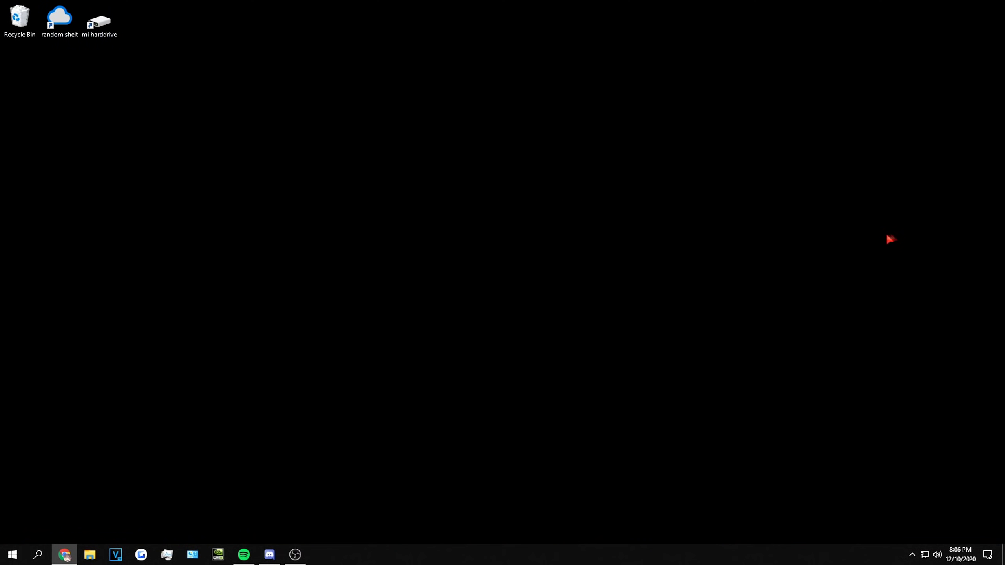